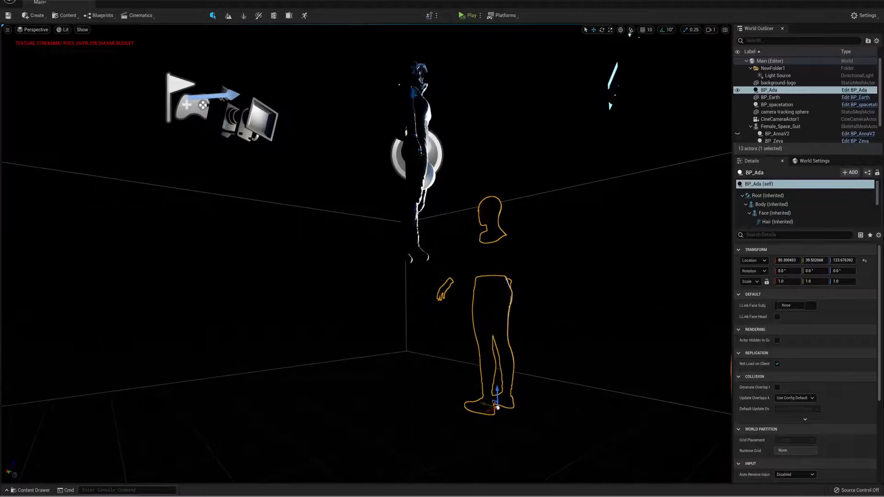
Step: Raise the BP_Ada character vertically in the level to a Z location of about 240
drag(497, 390, 497, 250)
right_drag(498, 250, 429, 237)
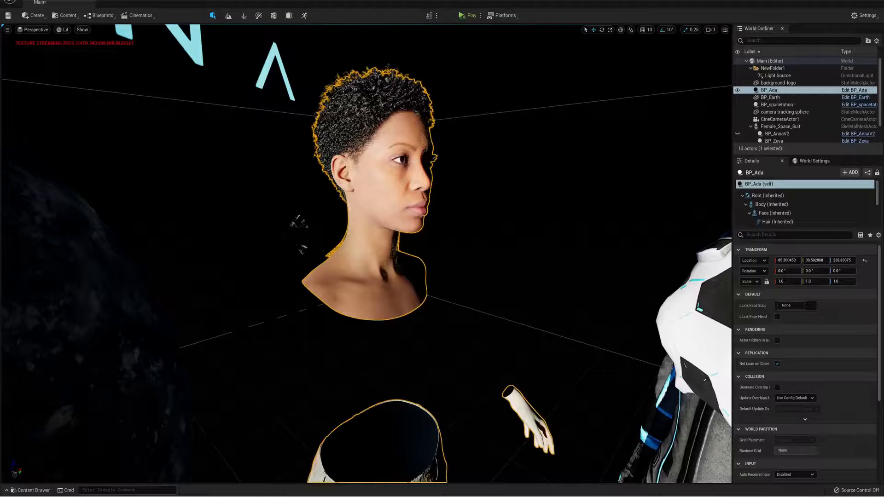
Step: Open the BP_Ada blueprint from the MetaHumans/Ada folder and display its 3D viewport
click(32, 490)
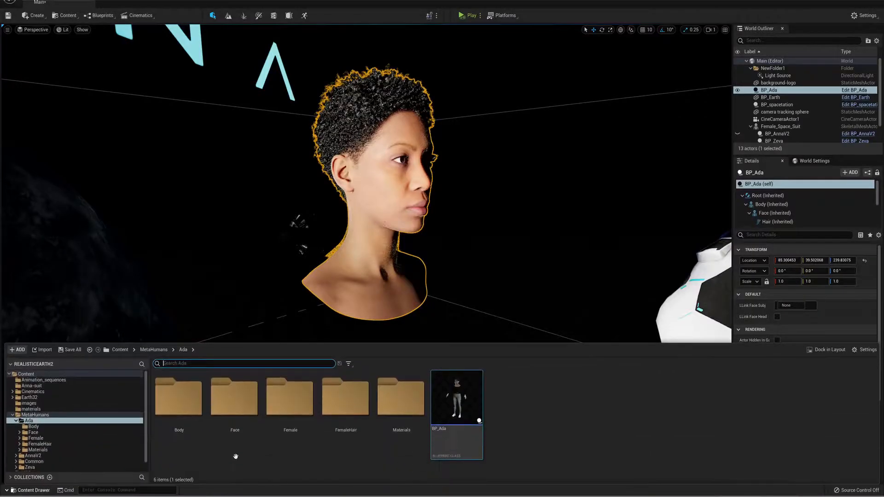
double_click(456, 398)
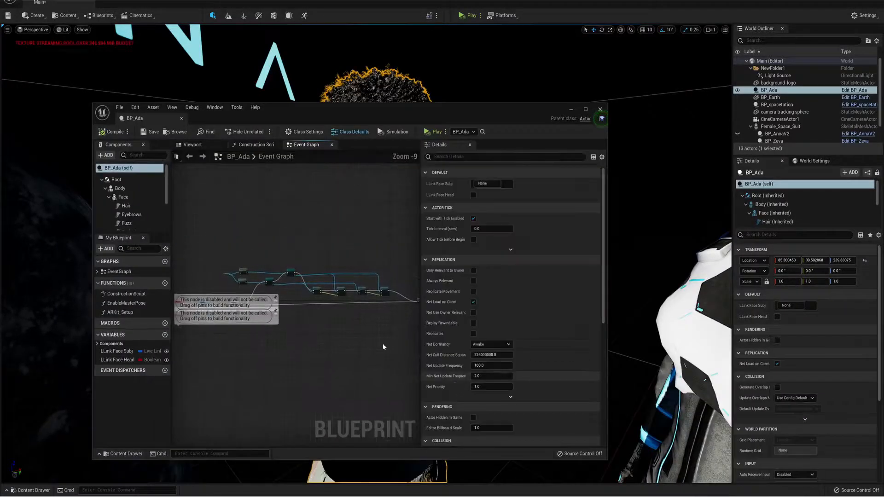
drag(303, 112, 306, 145)
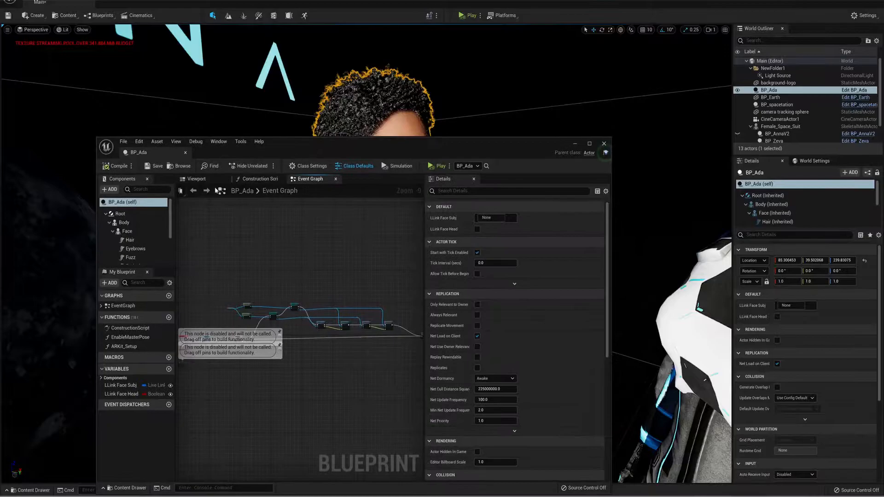
click(194, 179)
Step: Delete the legs, body and feet components from the BP_Ada blueprint, keeping only the head, and save it
click(299, 335)
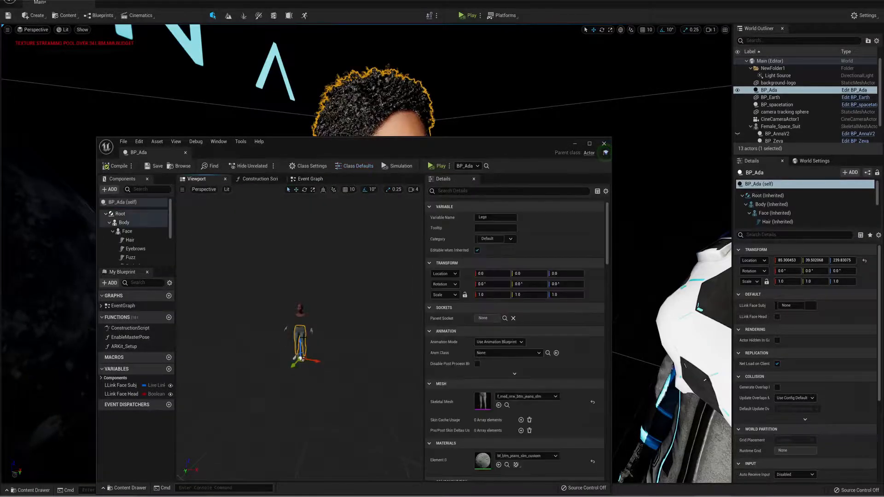
scroll(299, 340, up, 5)
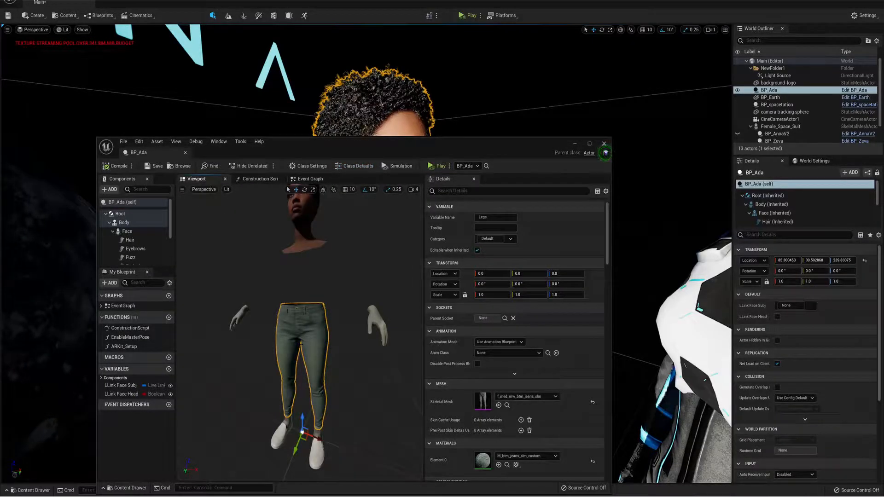
key(Delete)
click(372, 322)
key(Delete)
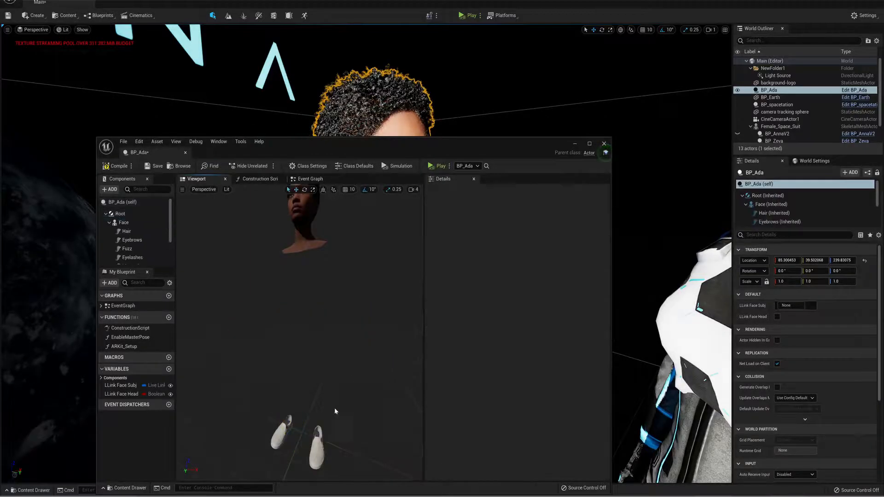
click(316, 453)
key(Delete)
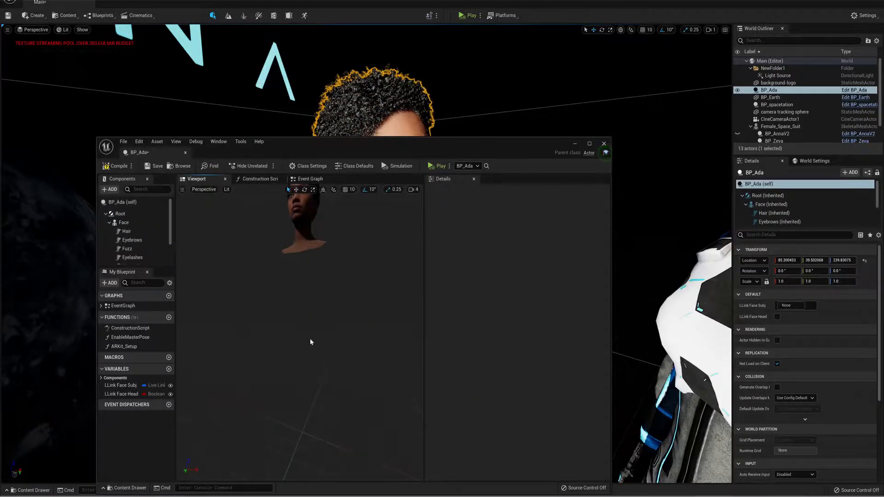
right_drag(316, 391, 336, 326)
click(152, 167)
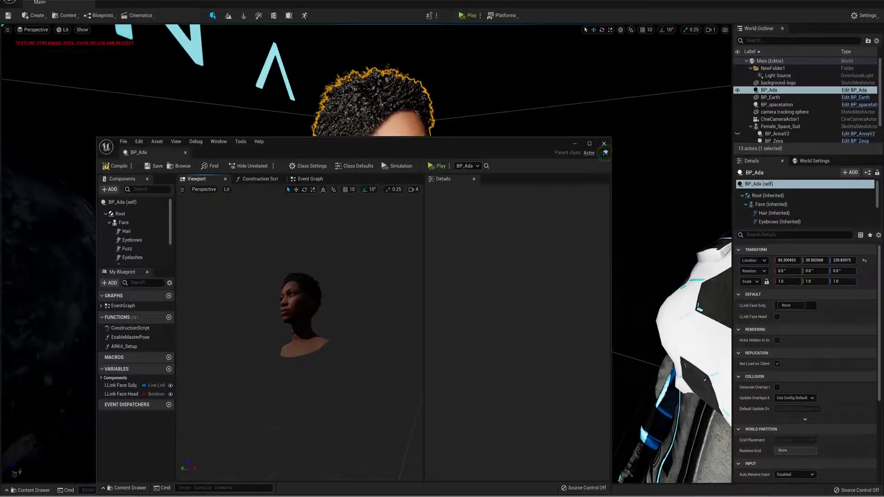
Step: Examine the Fuzz, Face and Hair components and their mesh, groom and animation settings, and close the blueprint
click(300, 317)
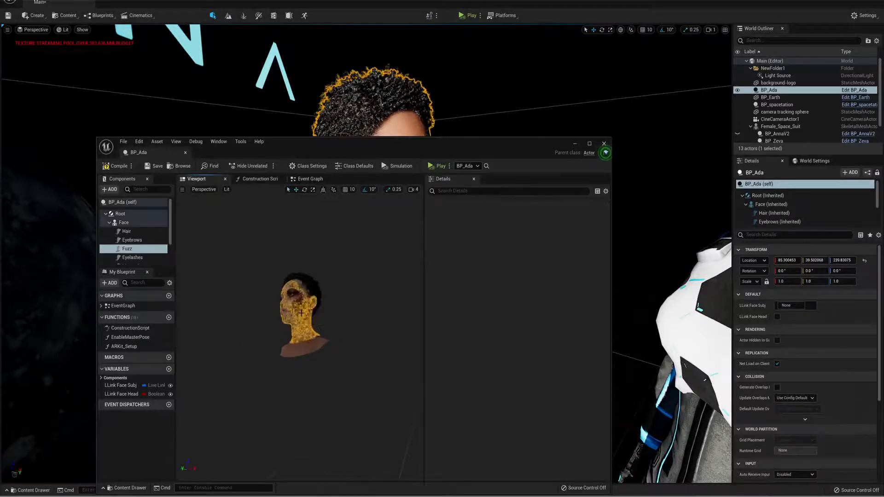
click(313, 343)
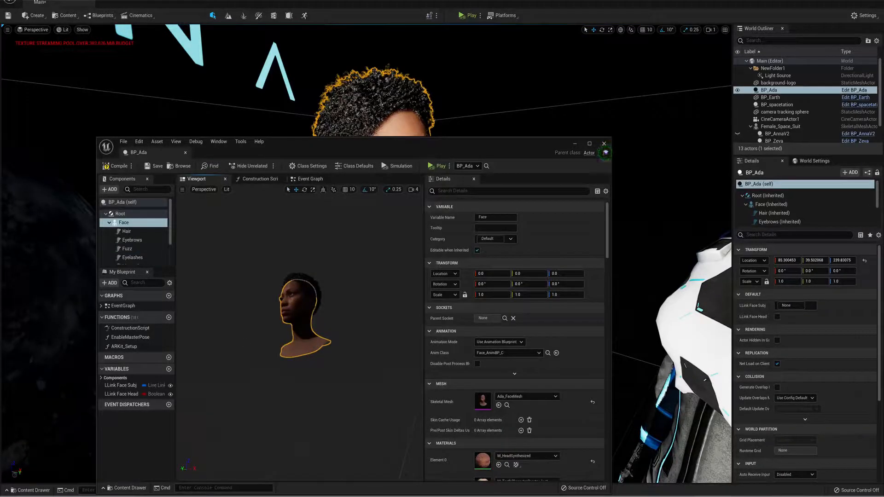
click(311, 287)
click(301, 329)
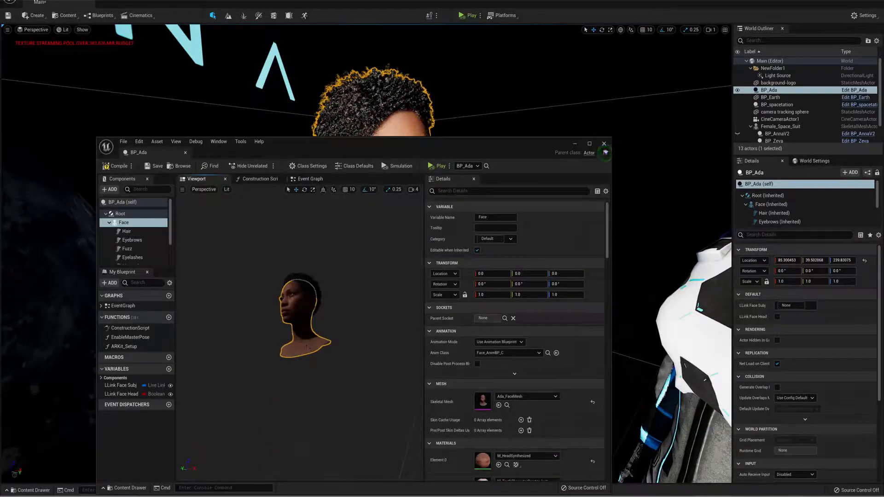
click(312, 290)
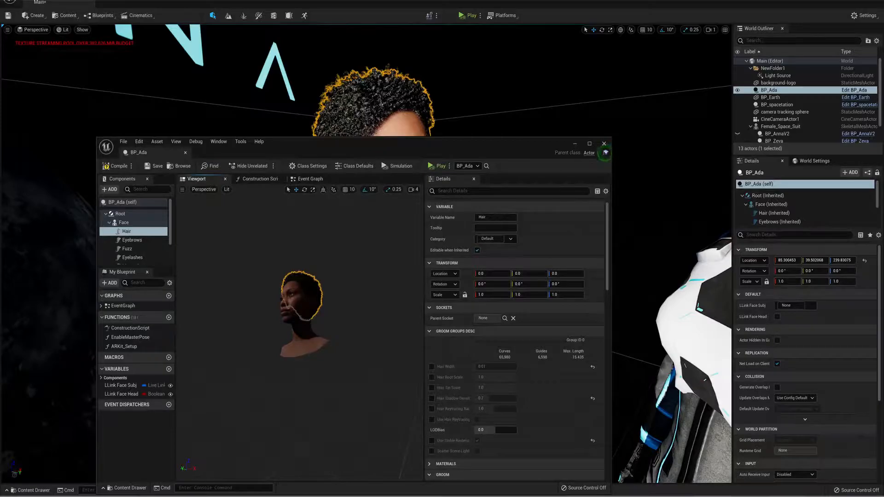
scroll(455, 342, down, 2)
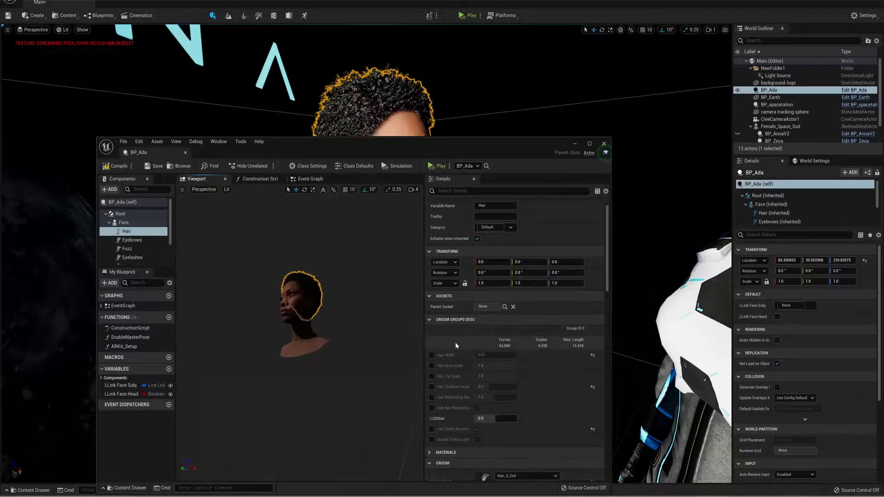
scroll(457, 345, down, 5)
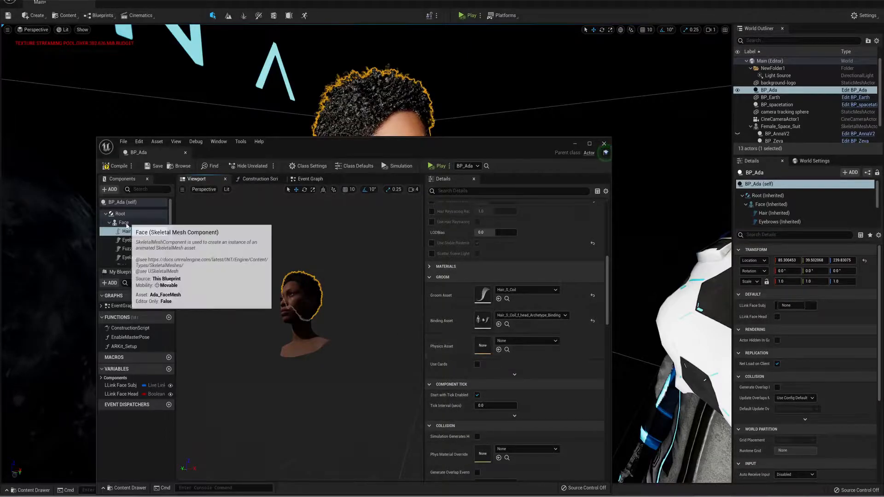
click(122, 223)
scroll(475, 271, up, 7)
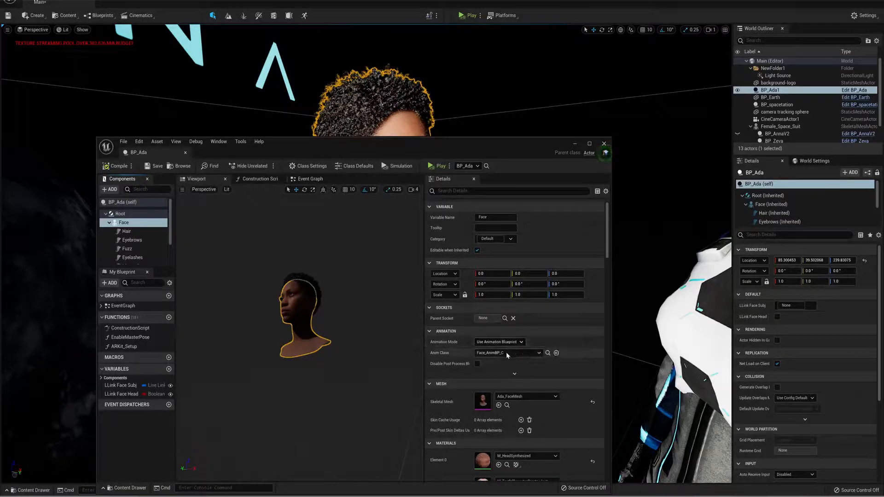
click(604, 144)
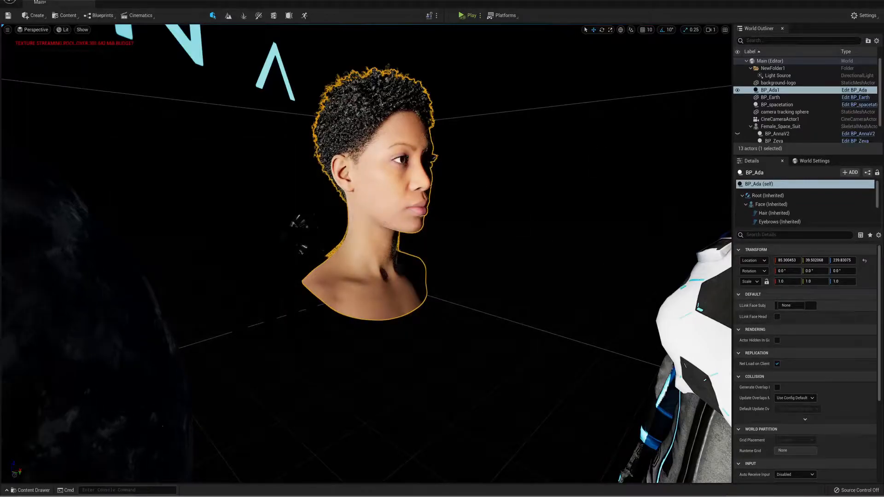
Step: Set BP_Ada's LLink Face Subject to the available iPhone source and enable LLink Face Head
click(809, 306)
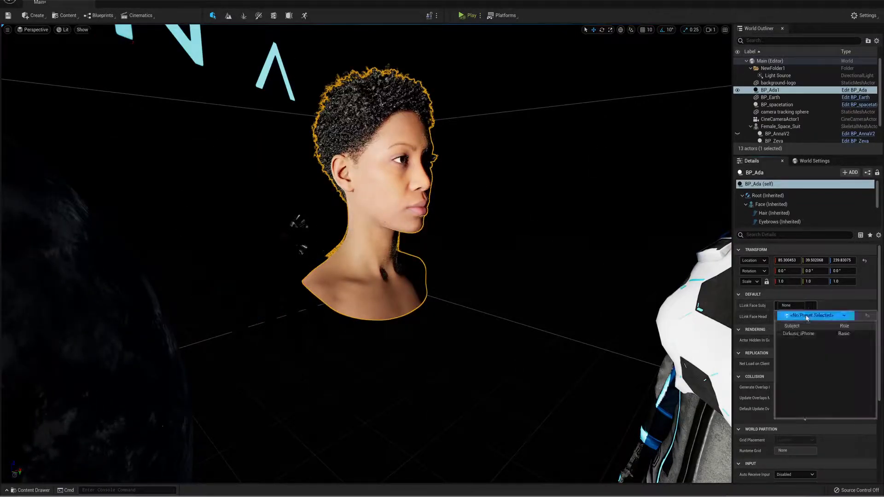
click(797, 334)
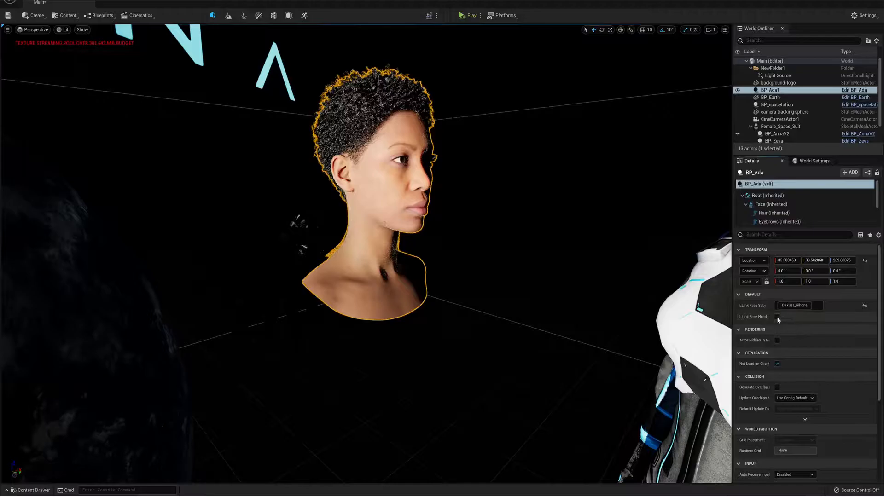
click(777, 317)
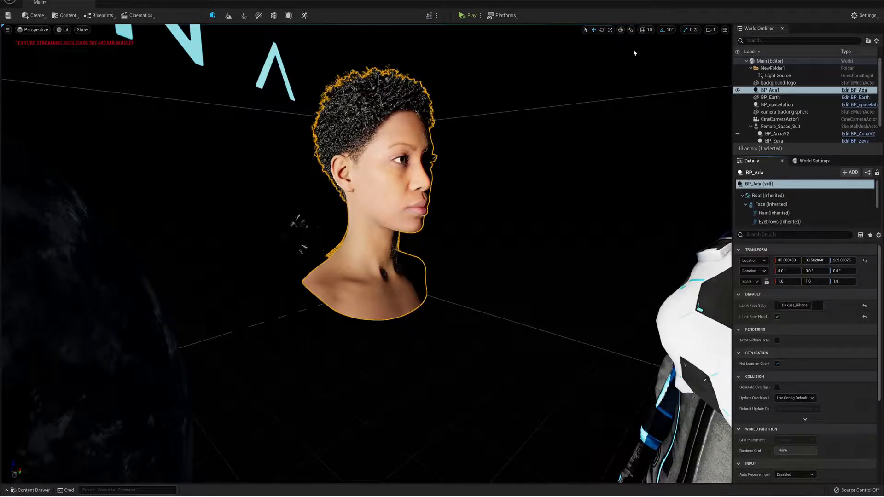
Step: Play the level to test the live facial capture on BP_Ada, and stop the simulation
click(469, 15)
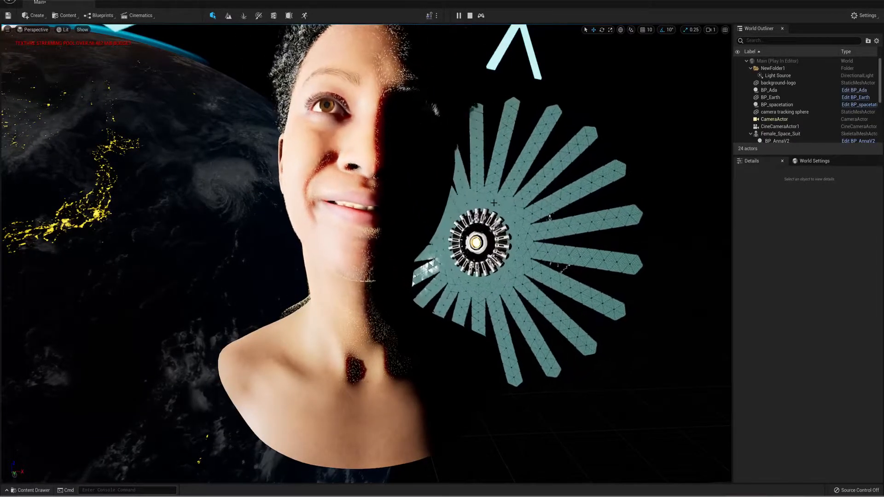
key(Escape)
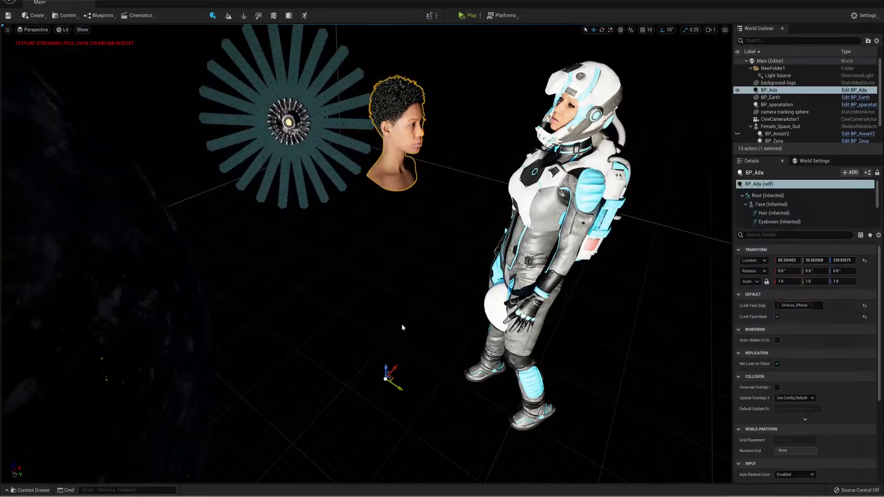
Step: Move the BP_Ada head over to the space suit, to about X 122, Y 94, Z 245
drag(386, 379, 494, 392)
right_drag(494, 392, 547, 389)
right_drag(400, 393, 506, 407)
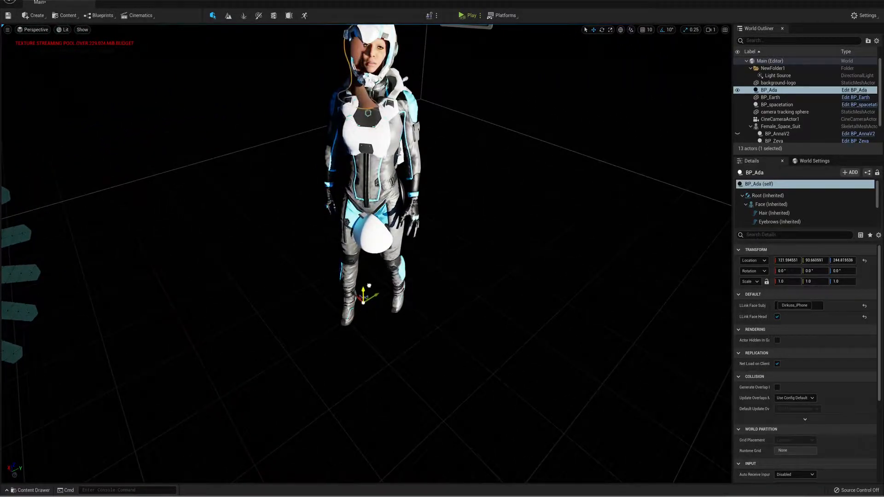
Step: Scale BP_Ada to 0.9 on all three axes and rotate it to 150° around Z
click(783, 280)
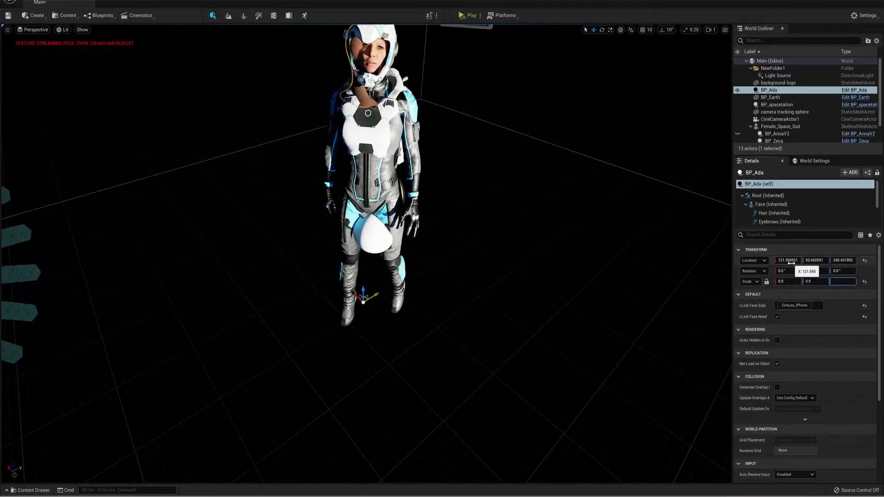
key(Tab)
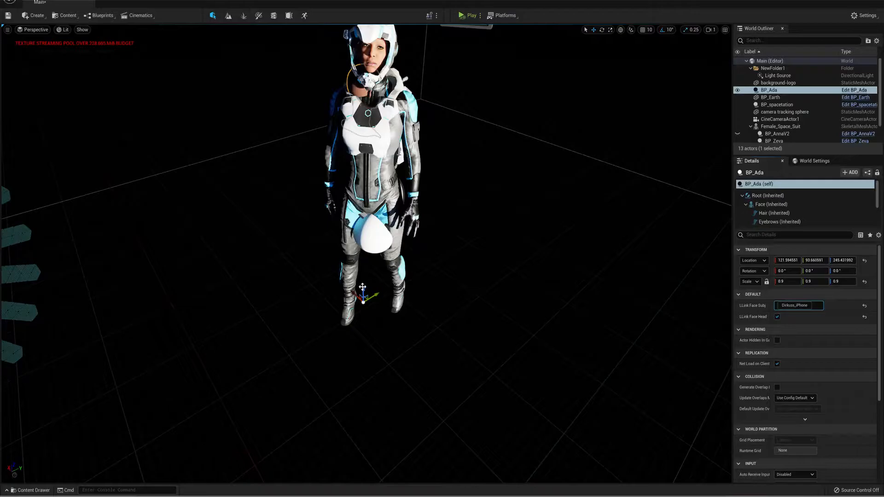
key(e)
drag(370, 296, 354, 298)
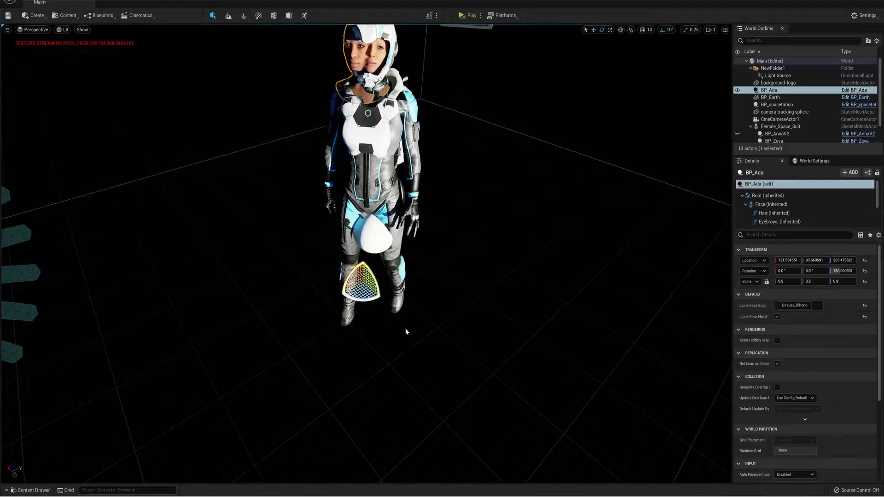
Step: Fit the BP_Ada head inside the suit's helmet, at about X 117, Y 98, Z 263
key(w)
drag(369, 281, 373, 282)
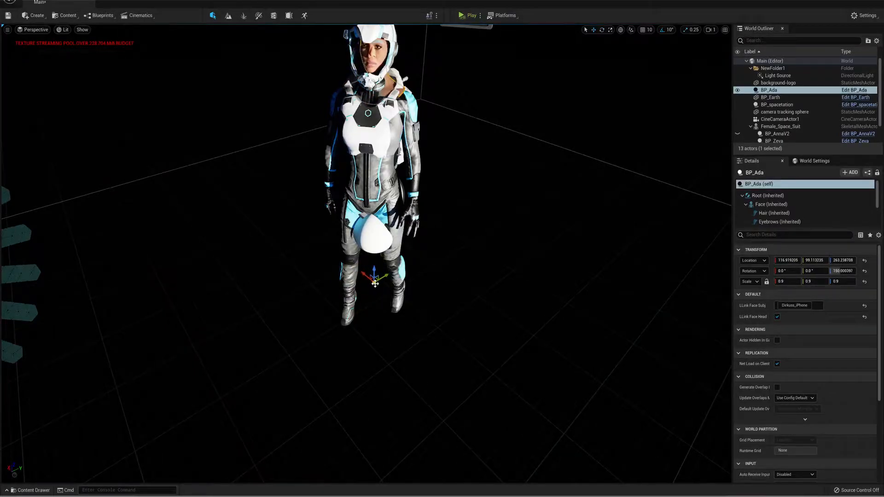
key(f)
key(s)
right_drag(374, 282, 336, 427)
key(d)
drag(349, 463, 331, 446)
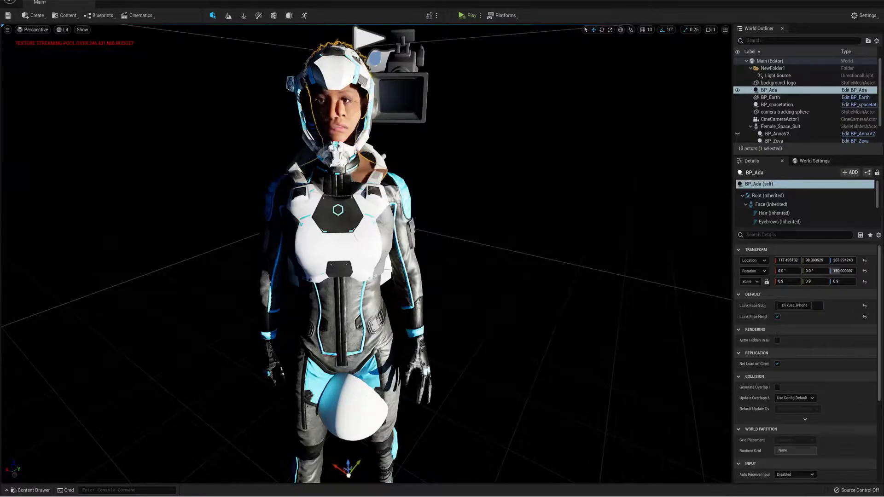
Step: Rotate BP_Ada further around its vertical axis to align the face with the helmet opening
right_drag(367, 253, 417, 436)
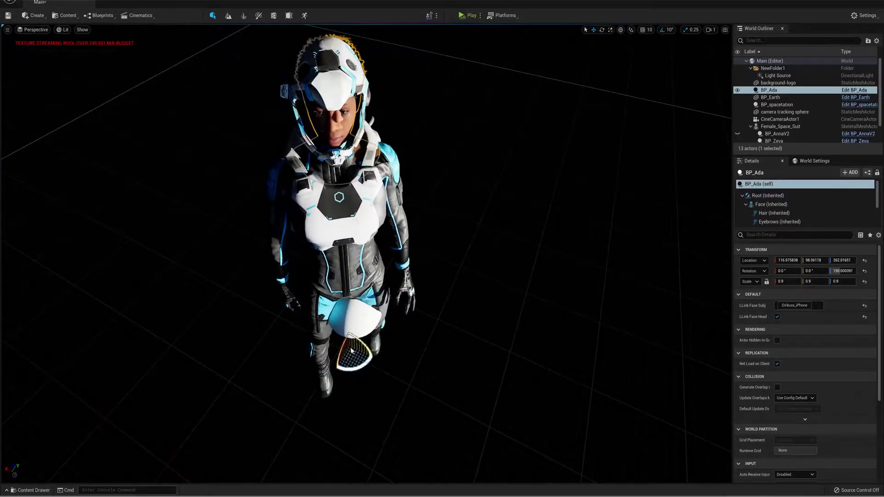
drag(351, 351, 364, 347)
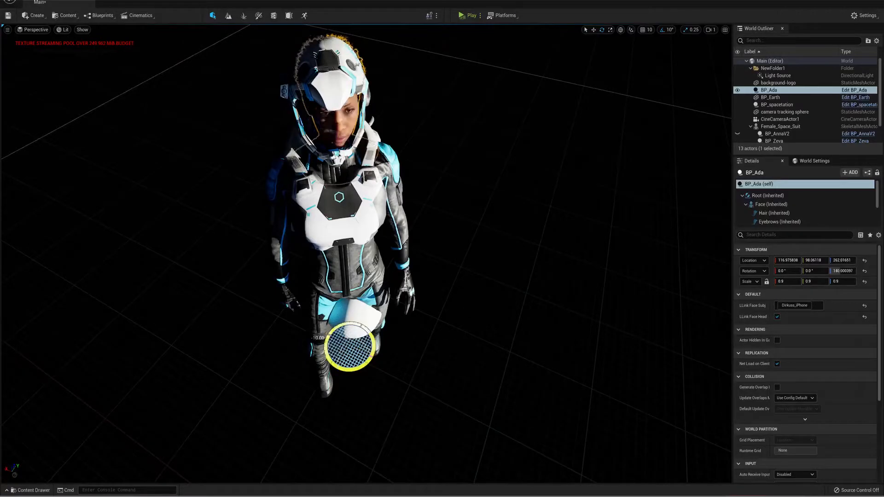
right_drag(394, 272, 391, 216)
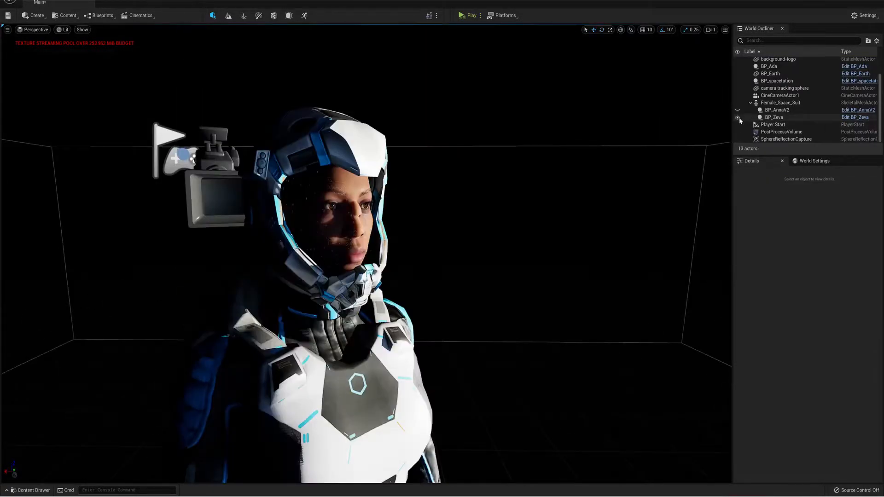
Step: Hide BP_Zeva and attach BP_Ada to the head bone of Female_Space_Suit
click(737, 117)
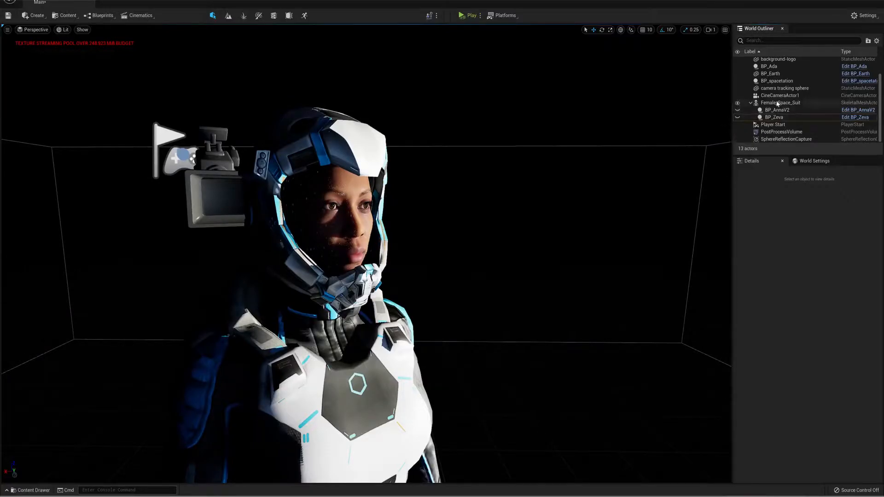
drag(766, 67, 767, 106)
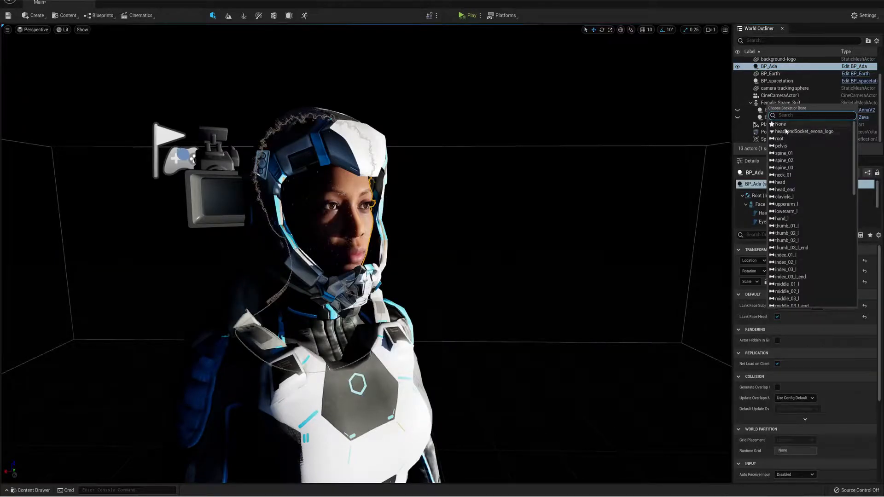
click(780, 183)
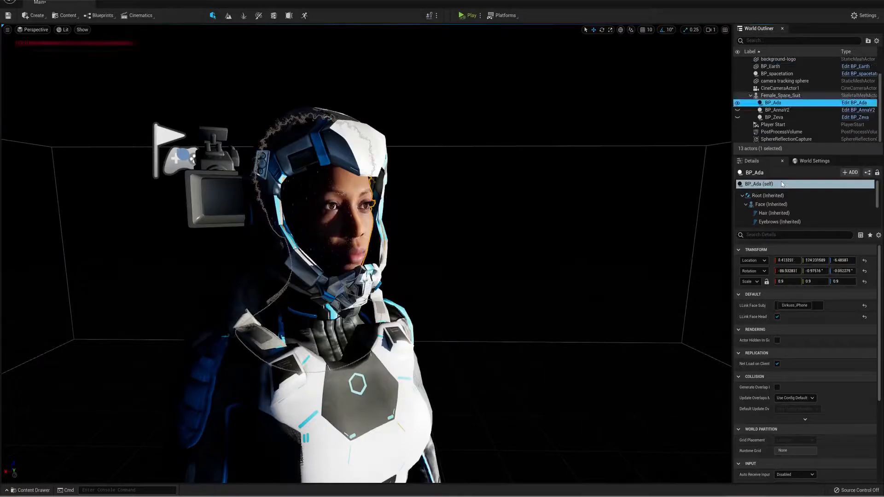
Step: Preview the live facial capture on BP_Ada in a simulation with BP_AnnaV2 and BP_Zeva hidden, and end the simulation
click(465, 16)
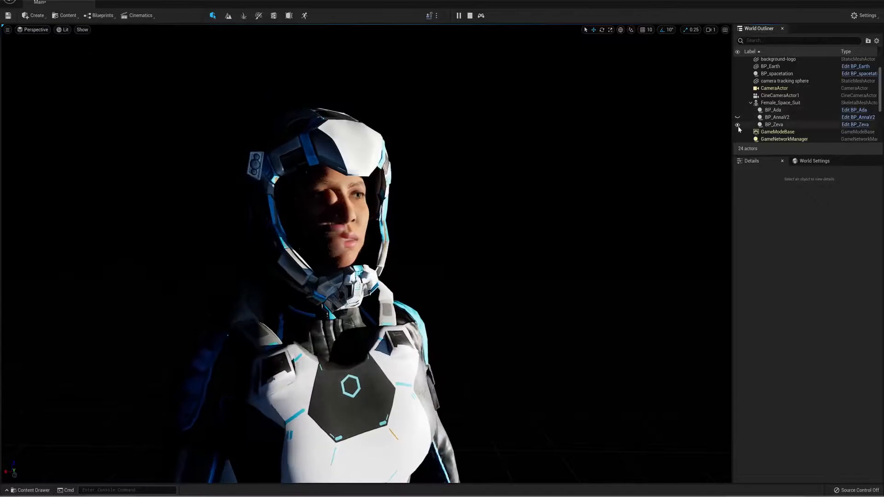
click(737, 110)
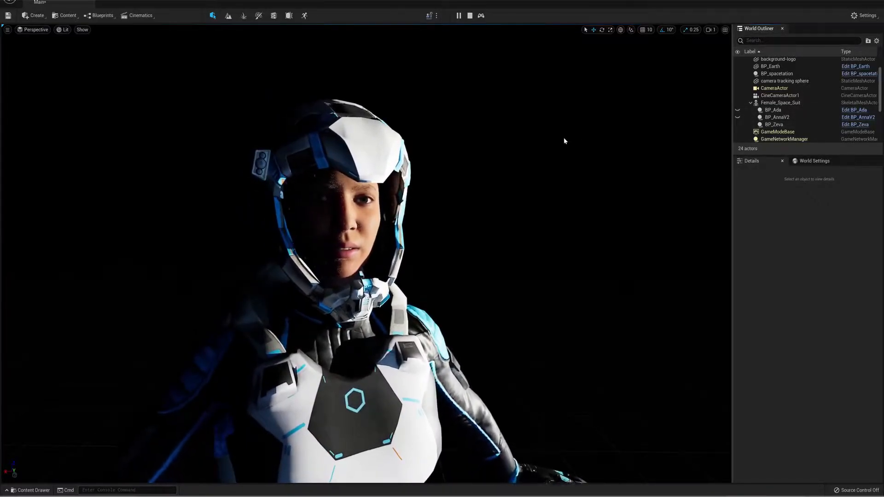
click(737, 124)
click(737, 110)
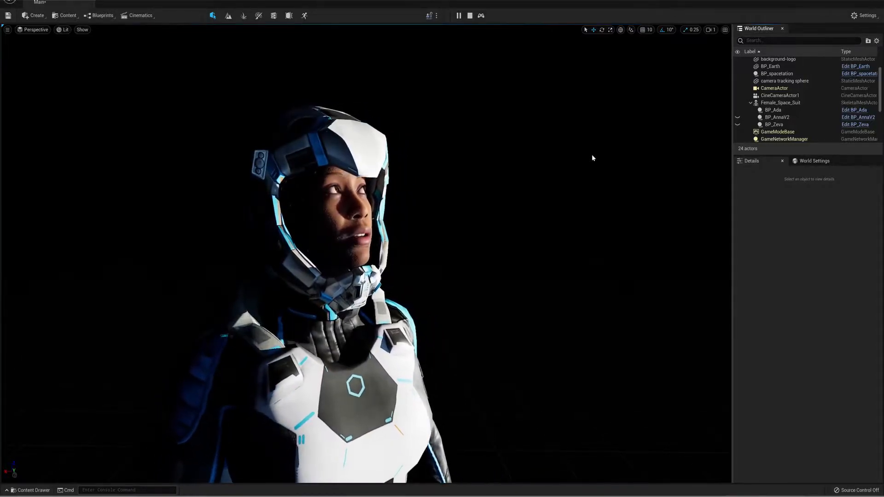
click(469, 16)
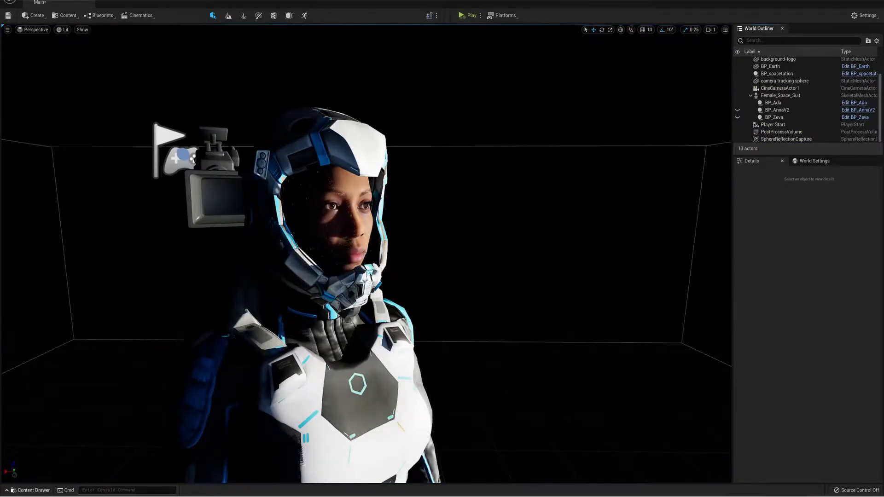
Step: Open the Sequence Recorder, clear its existing recording list and add BP_Ada as the recorded actor, keeping the face in view
click(79, 1)
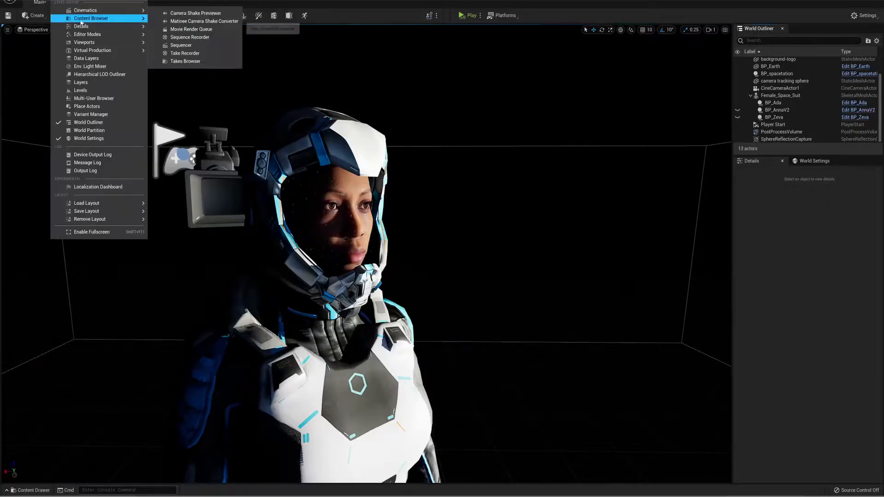
click(184, 41)
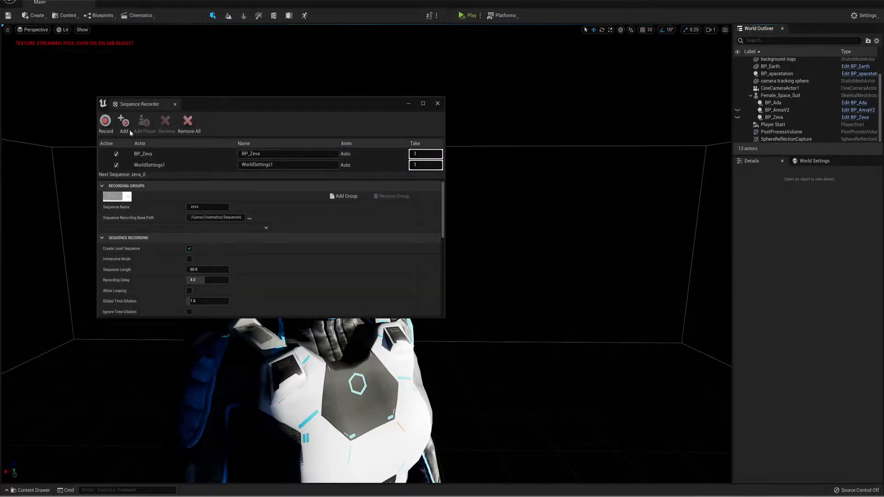
click(187, 125)
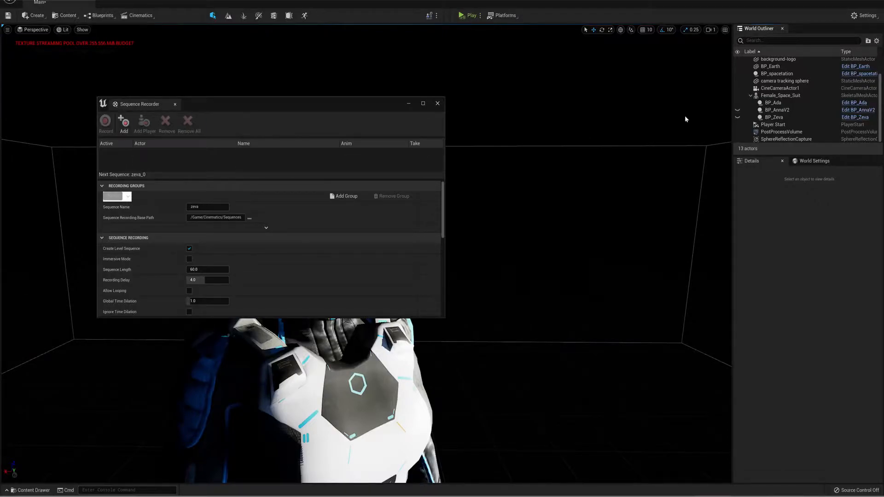
click(772, 104)
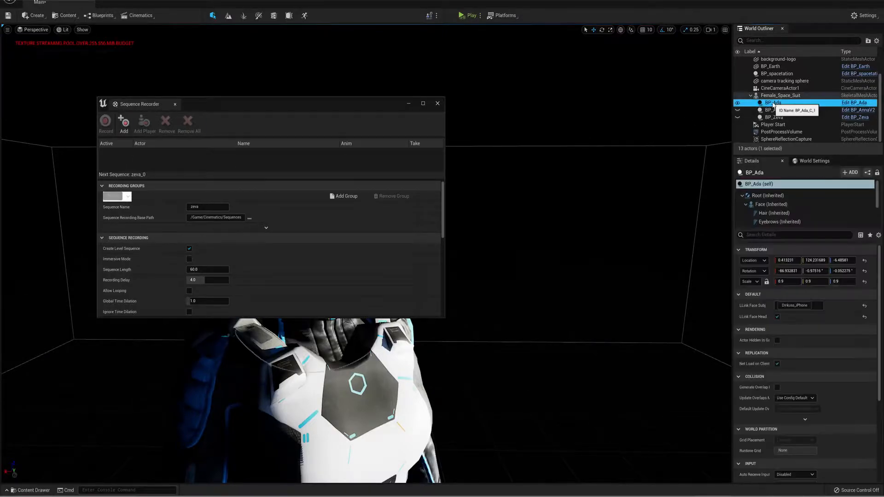
click(123, 122)
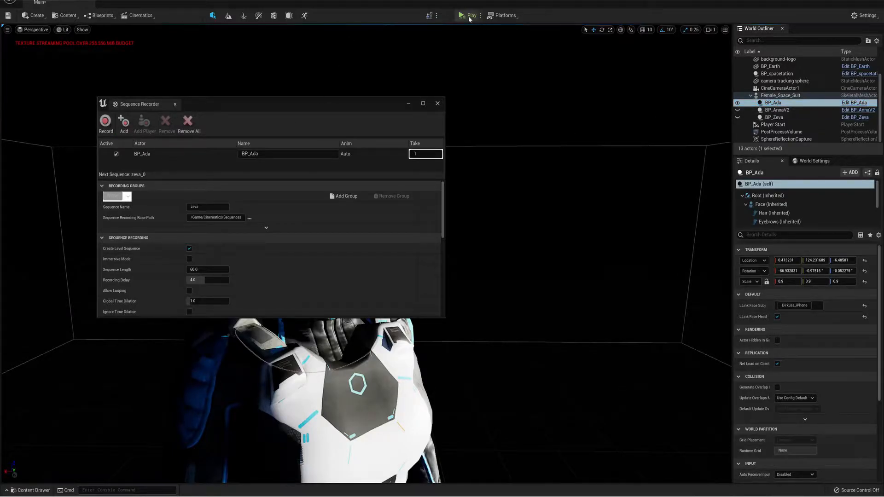
drag(329, 101, 482, 290)
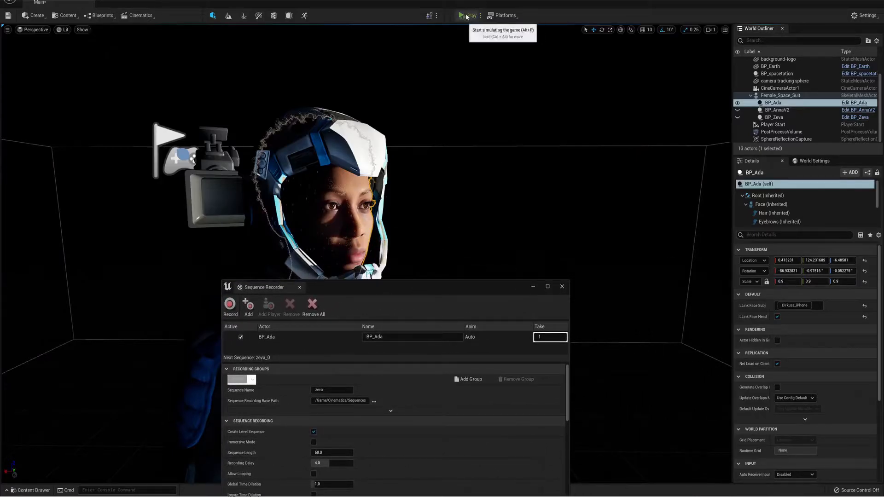
Step: Start the simulation and hide BP_AnnaV2 and BP_Zeva so only BP_Ada shows inside the helmet
click(471, 17)
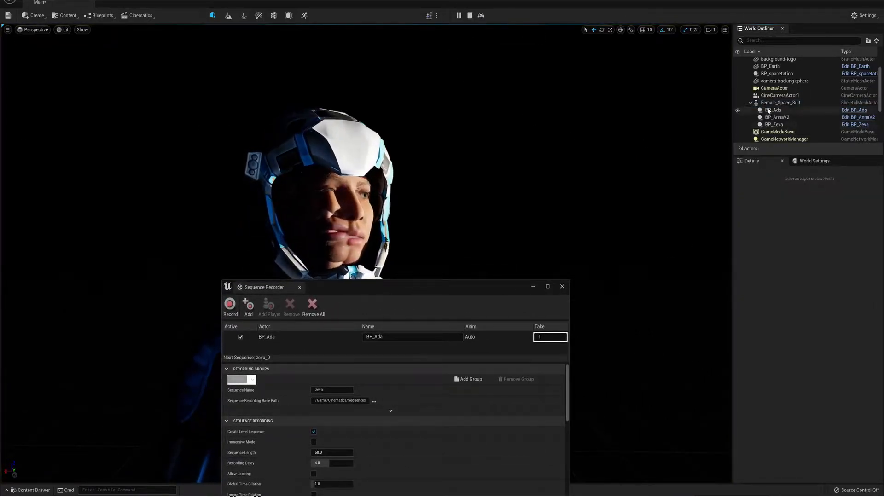
click(737, 118)
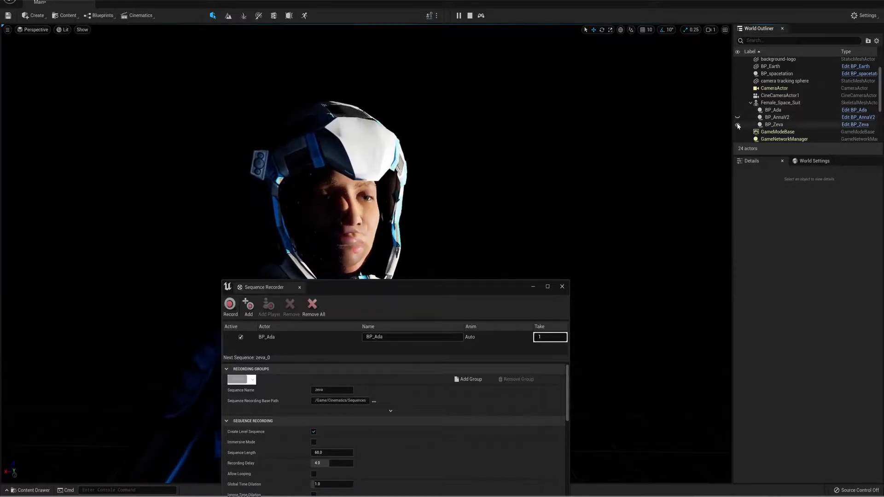
click(738, 125)
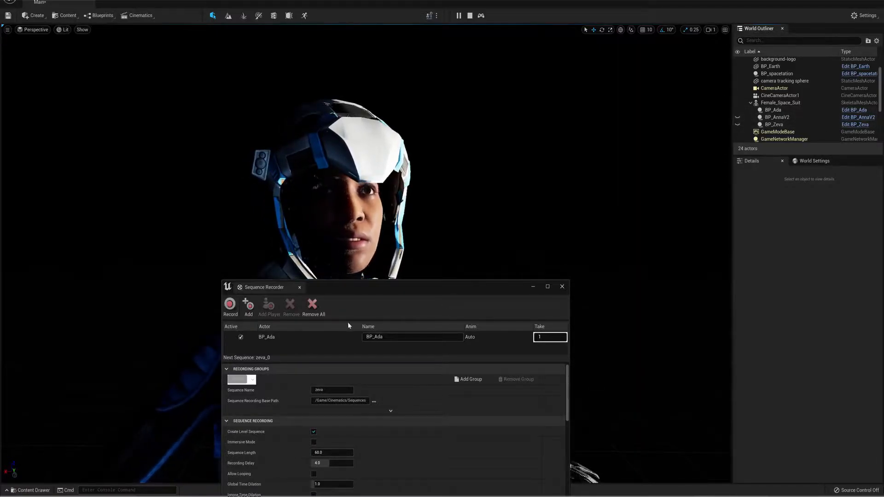
Step: Record a take of BP_Ada's live facial performance, end the simulation and close the Sequence Recorder
click(230, 306)
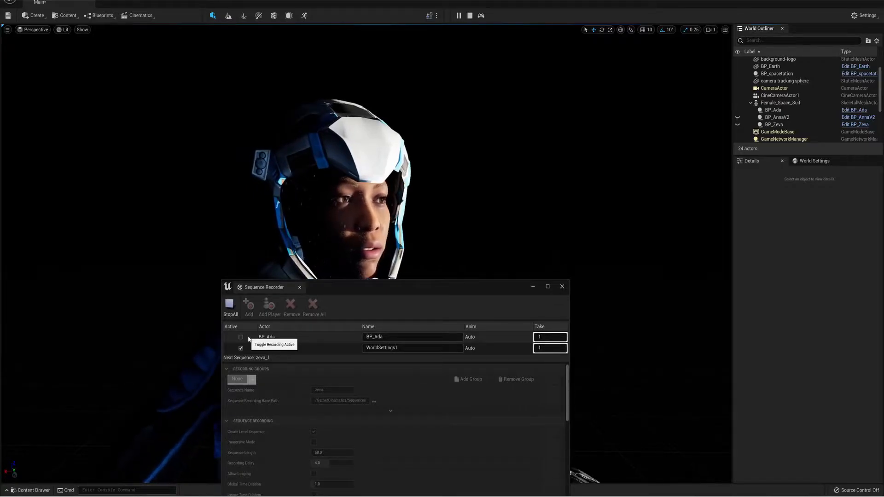
click(229, 306)
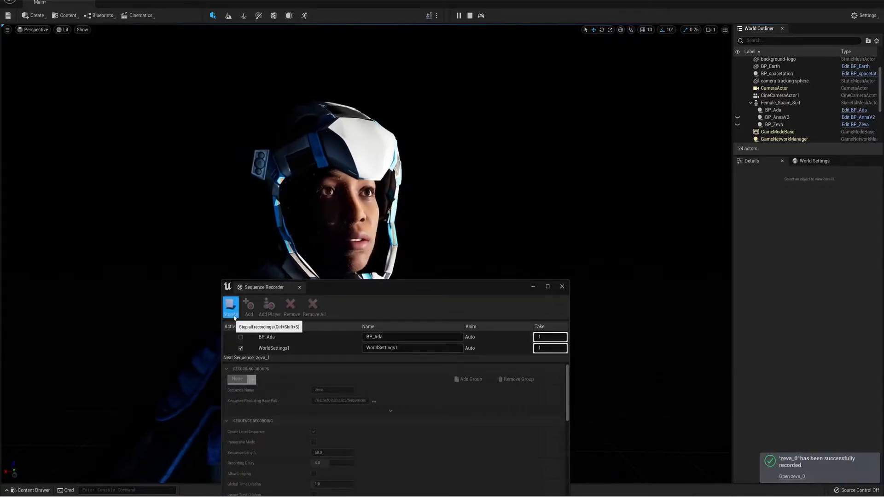
click(241, 337)
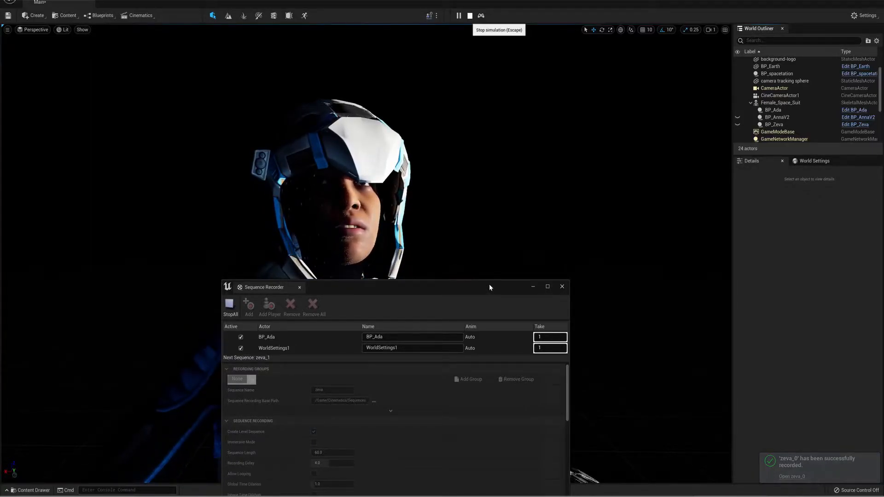
key(Escape)
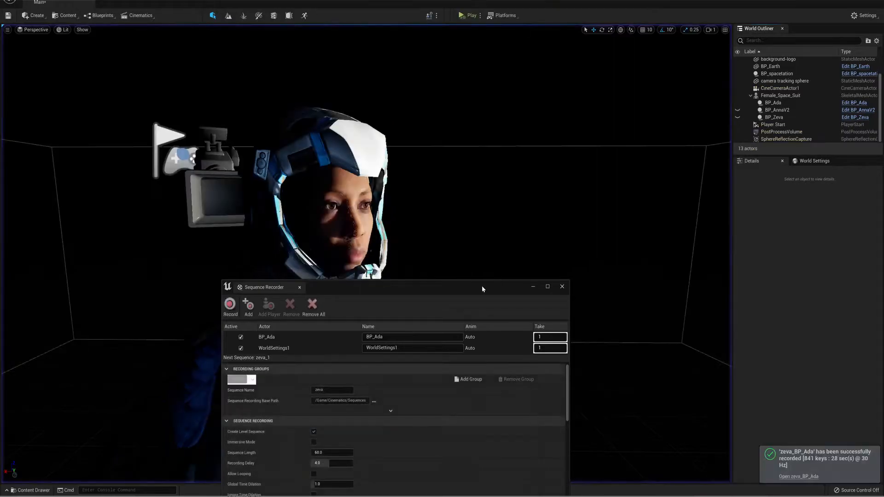
click(561, 287)
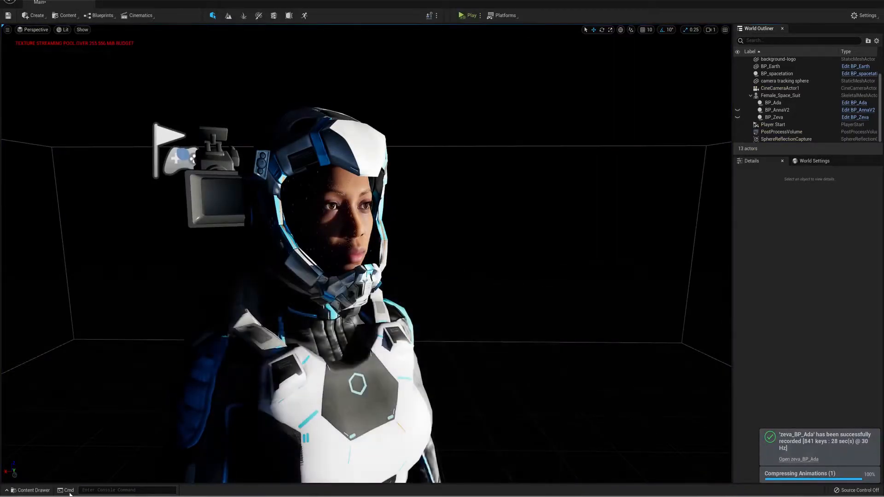
Step: Look for the recorded take in the RecordedSequence folder under Cinematics/Sequences
click(30, 491)
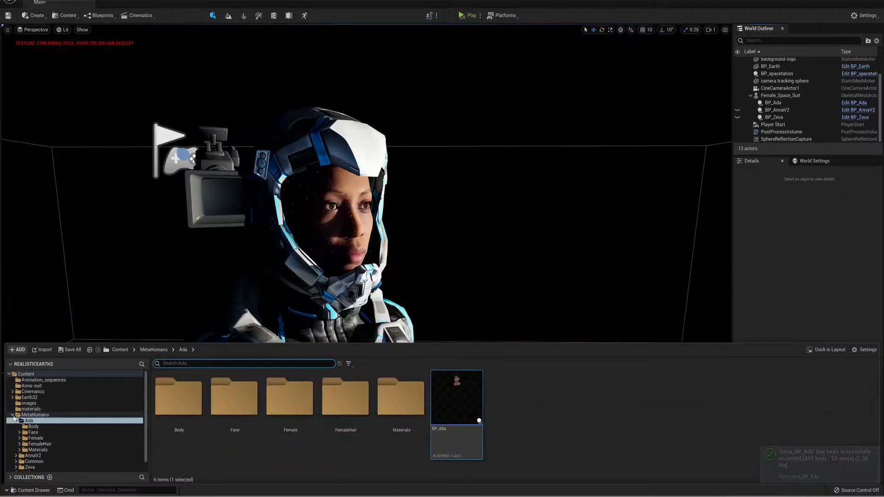
double_click(36, 415)
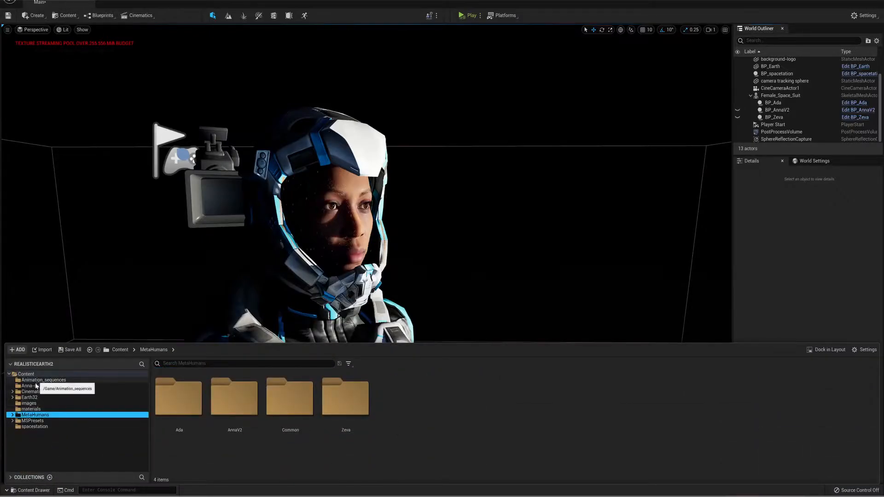
double_click(32, 392)
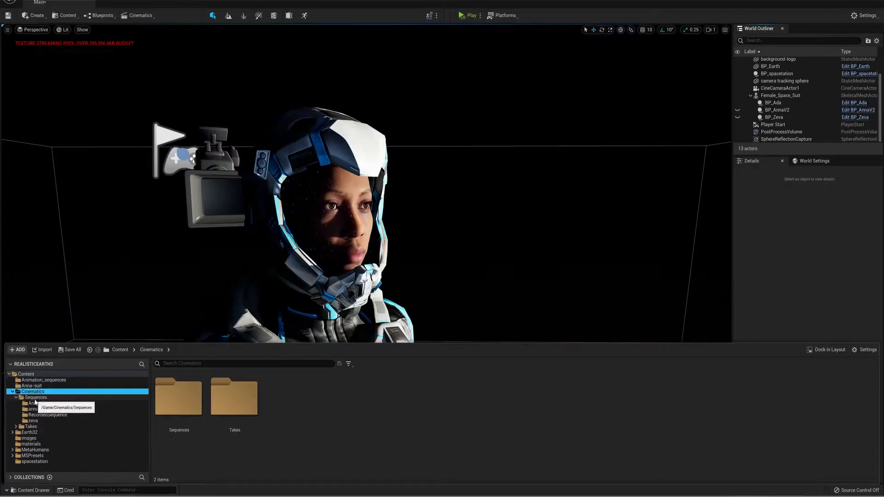
click(49, 415)
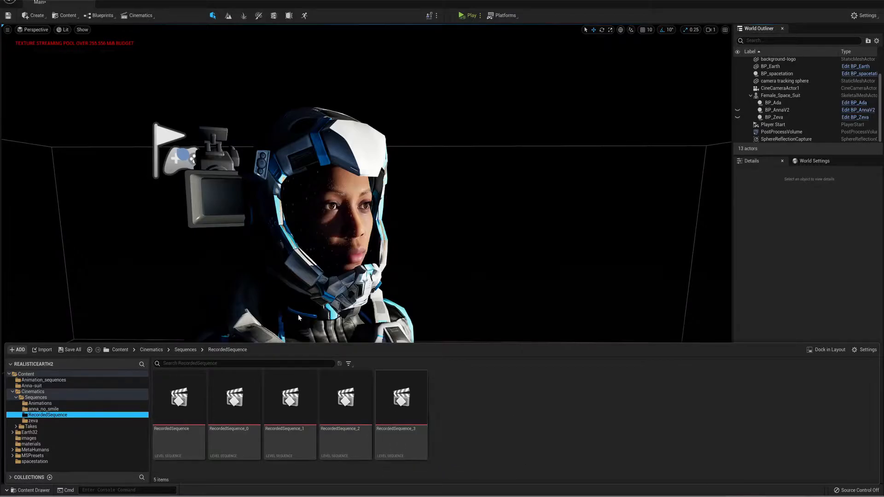
Step: Reopen the Sequence Recorder and set the sequence name to ada
click(81, 2)
mouse_move(100, 36)
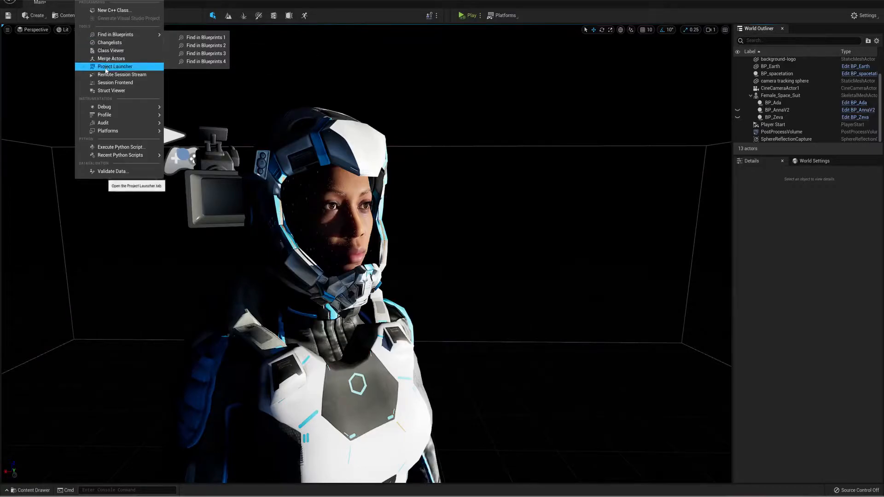
mouse_move(62, 2)
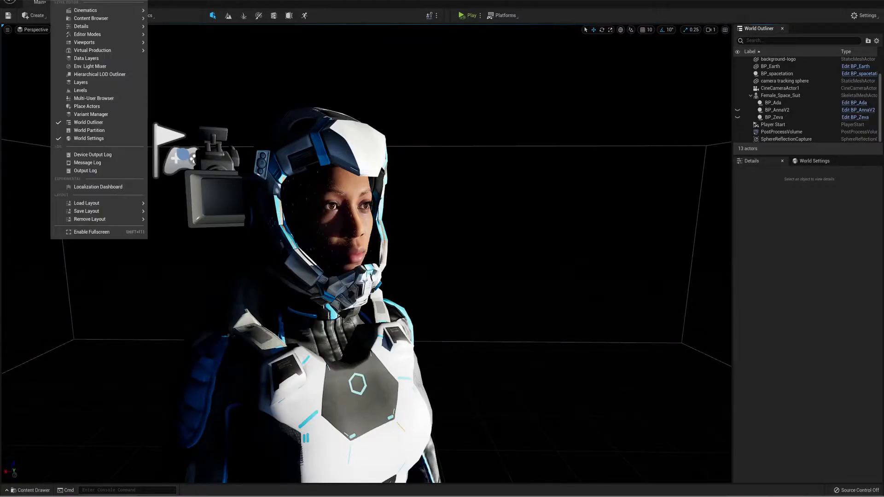
mouse_move(84, 20)
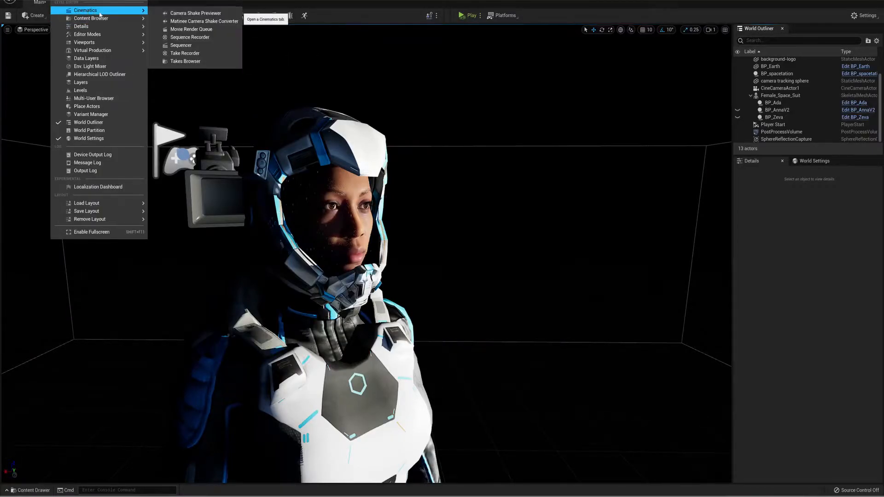
click(189, 38)
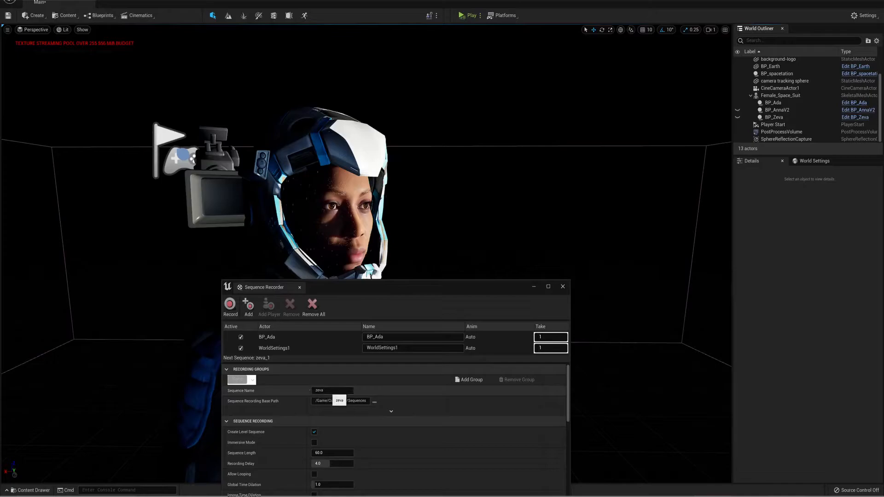
drag(330, 398, 284, 257)
click(284, 249)
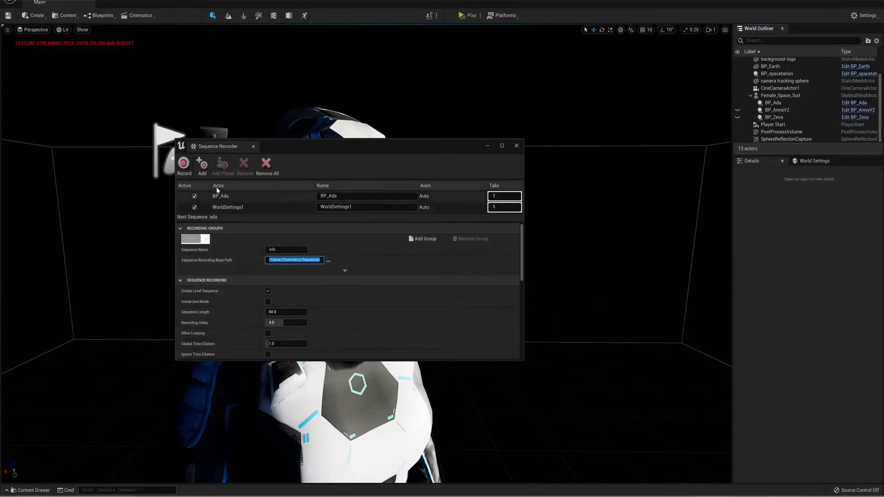
Step: Simulate the scene and record BP_Ada's facial performance as the ada sequence, closing the Sequence Recorder when done
drag(306, 144, 340, 279)
click(462, 16)
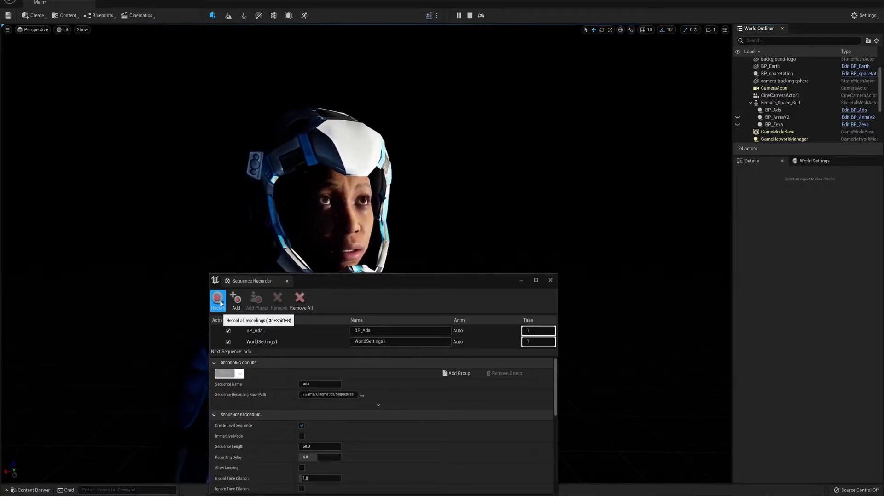
click(218, 302)
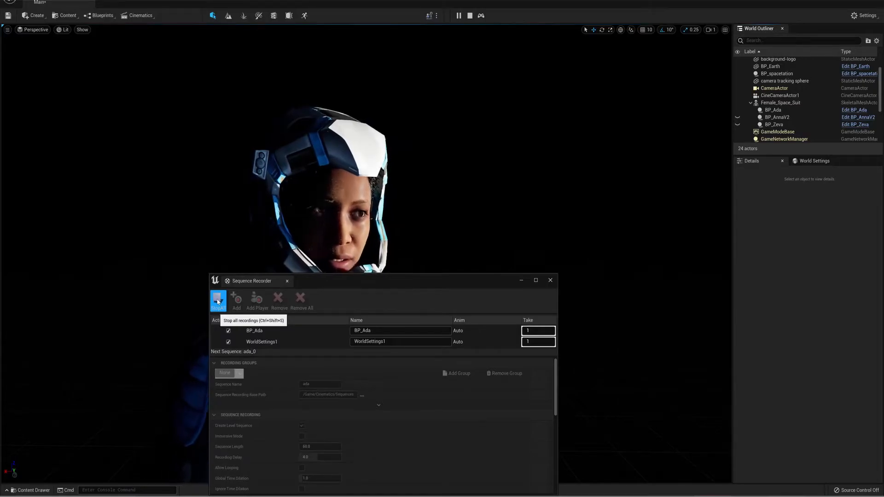
click(218, 302)
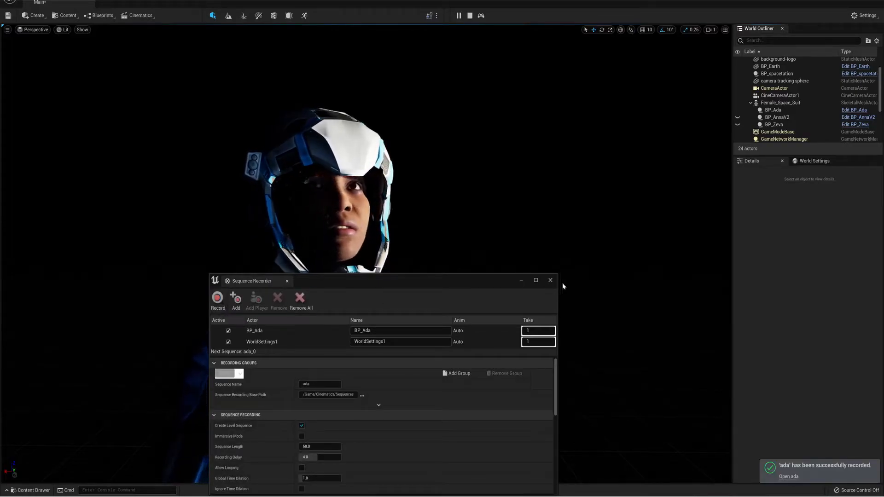
click(318, 384)
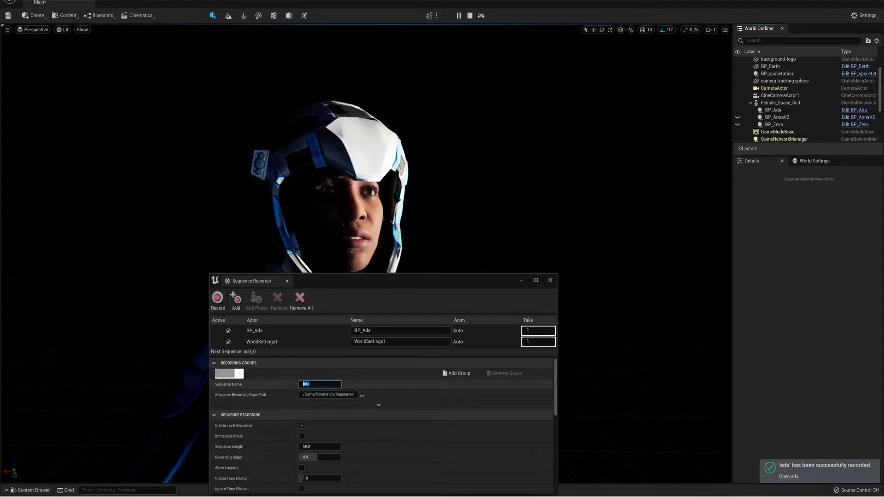
click(550, 282)
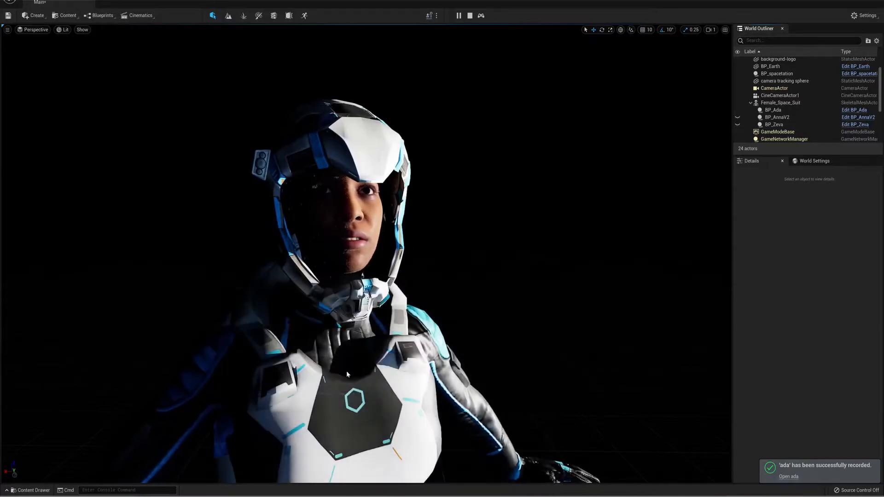
Step: Check the ada and zeva folders under Cinematics/Sequences for the newly recorded level sequences
click(32, 490)
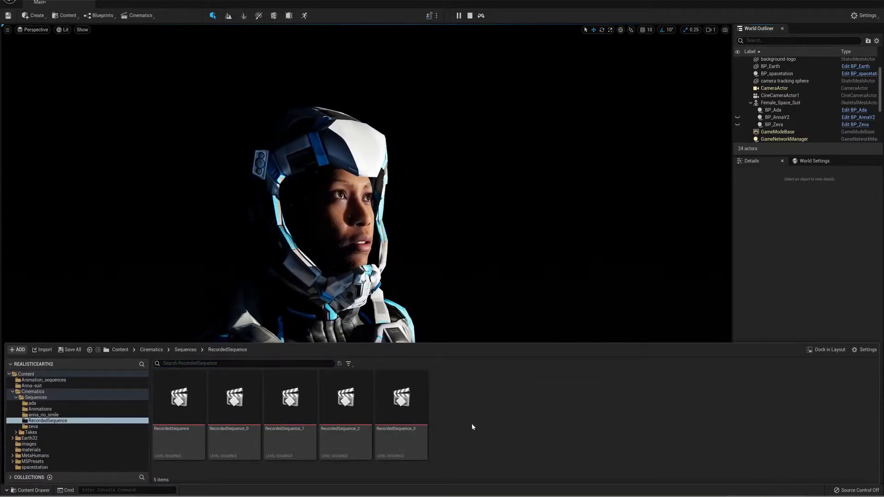
click(57, 403)
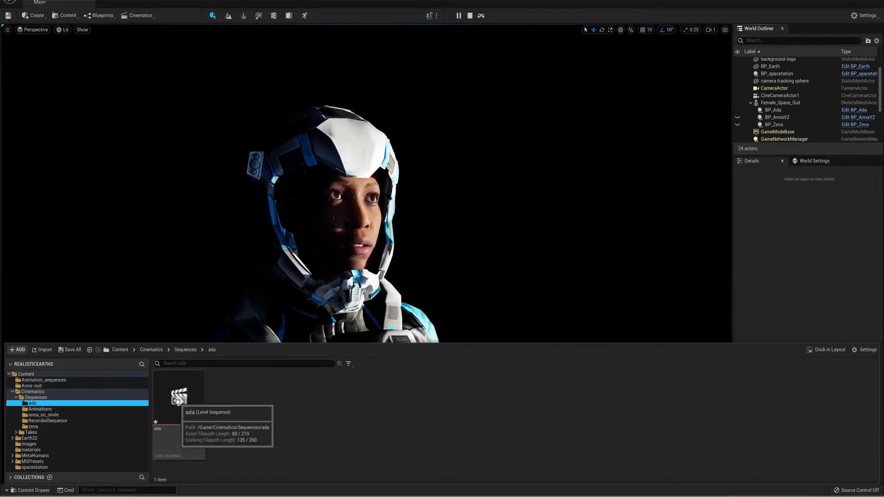
click(33, 426)
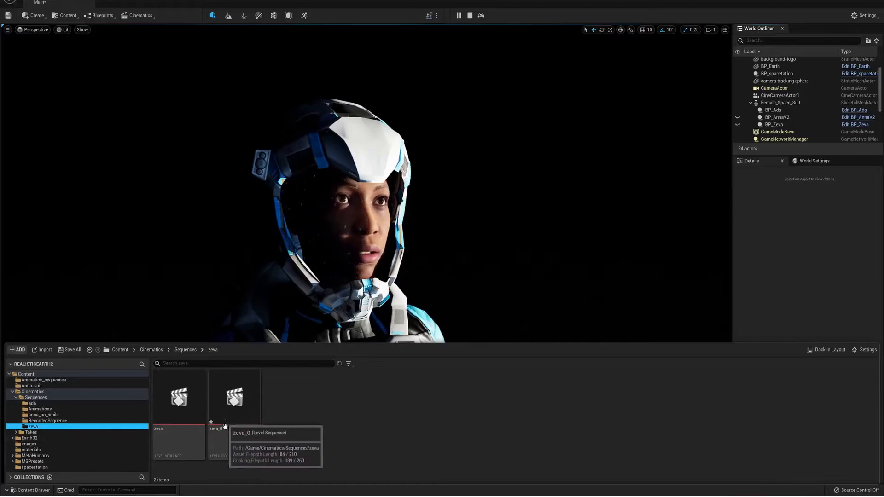
Step: Open the ada level sequence from the Sequences/ada folder, inspect its recorded BP_Ada tracks, and close it
click(239, 414)
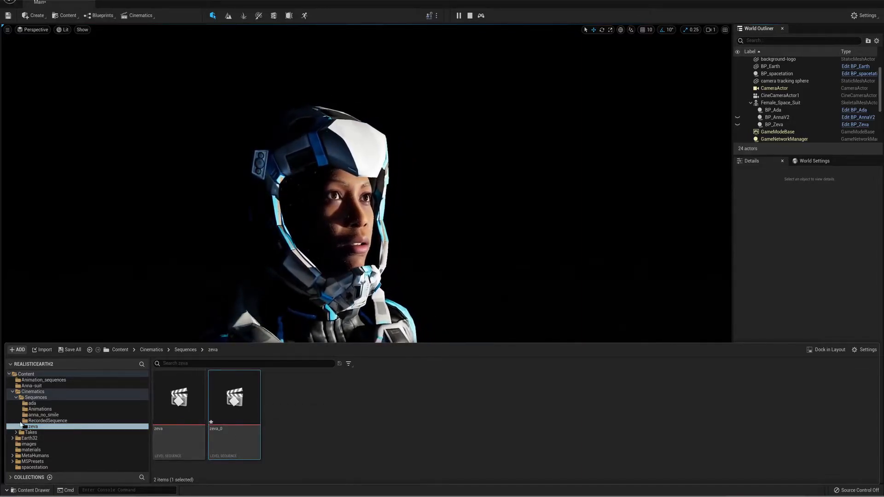
click(31, 403)
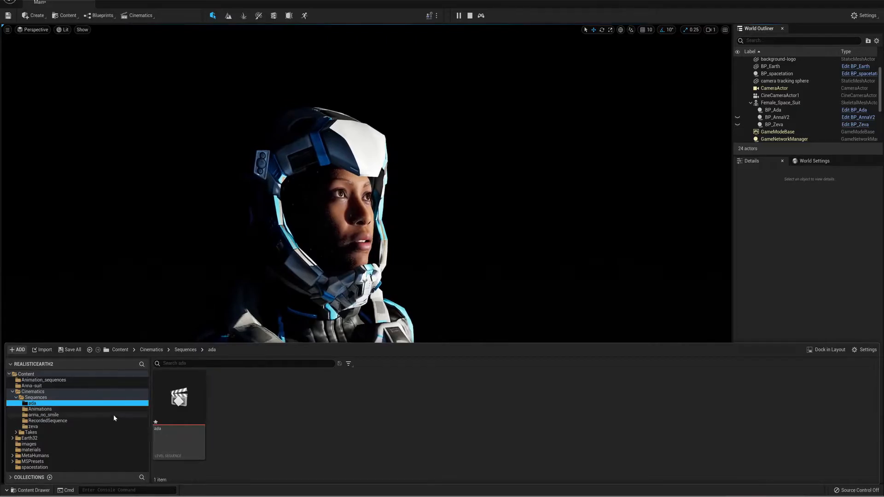
double_click(179, 397)
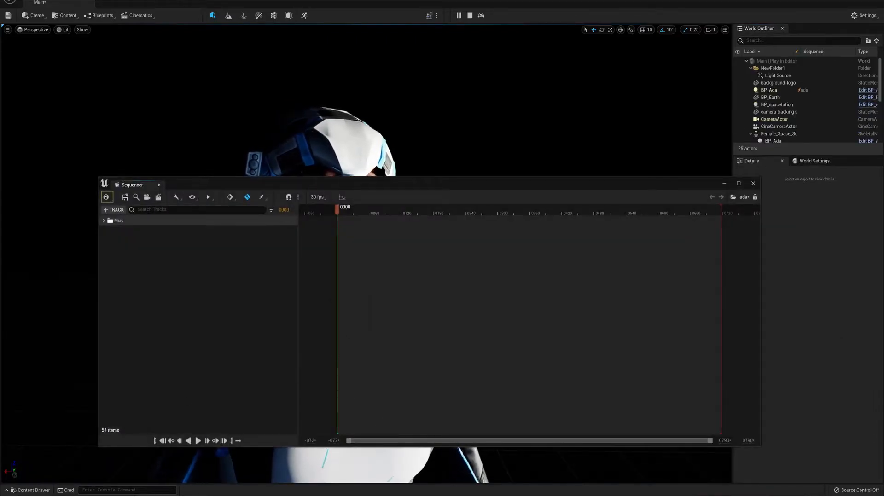
click(104, 220)
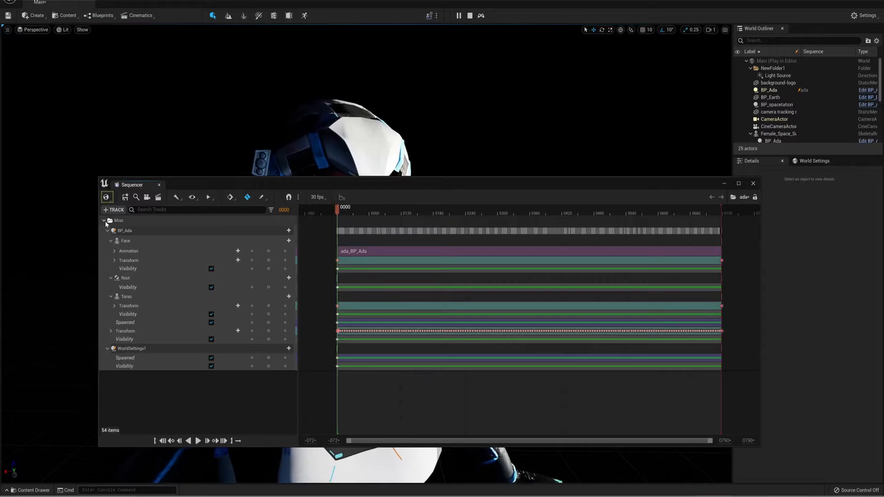
click(105, 222)
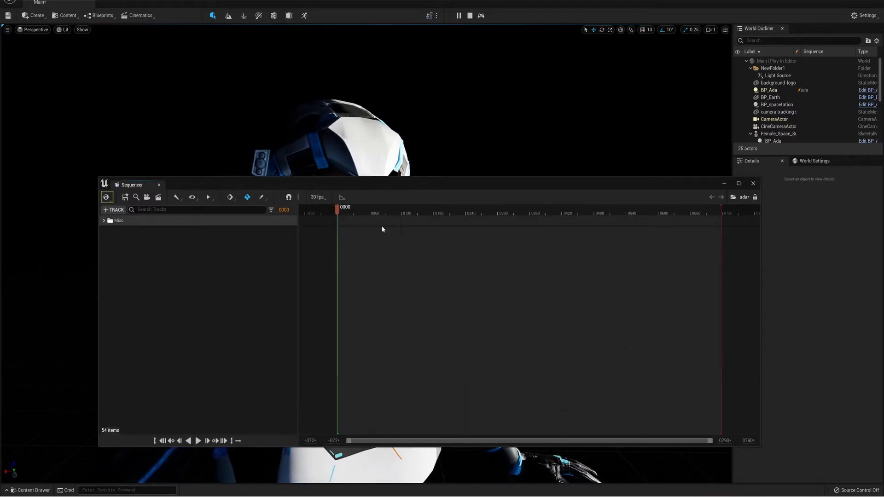
click(753, 184)
Step: Show the contents of the Animation_sequences folder in the project content
click(30, 489)
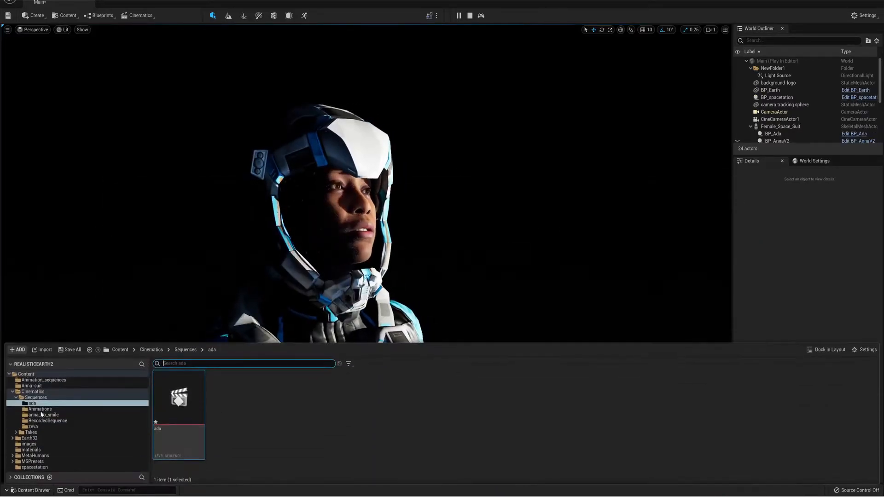
click(40, 381)
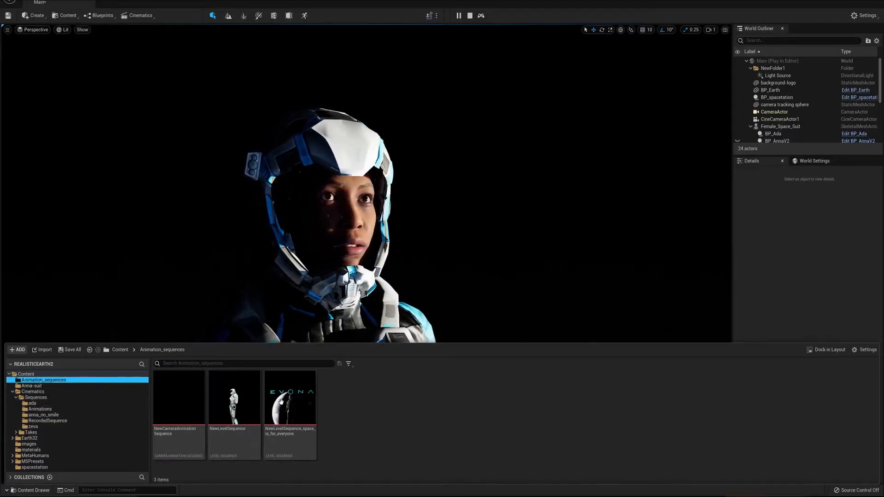
right_click(396, 391)
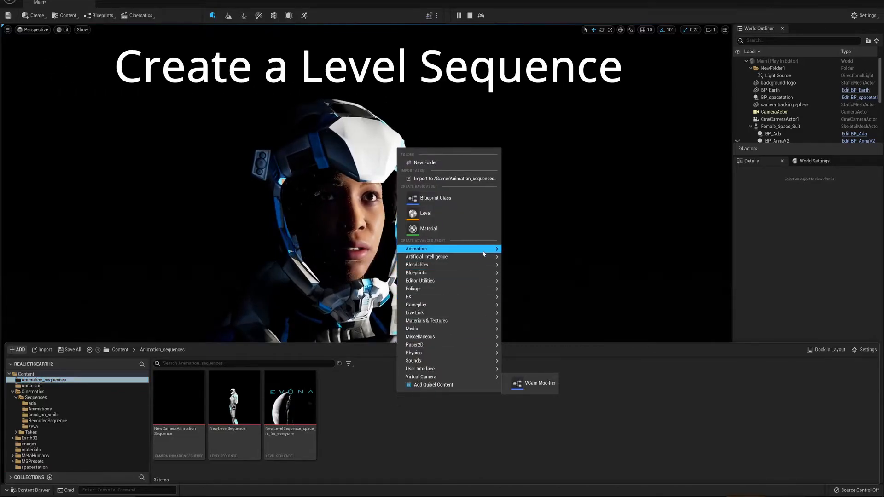
mouse_move(465, 248)
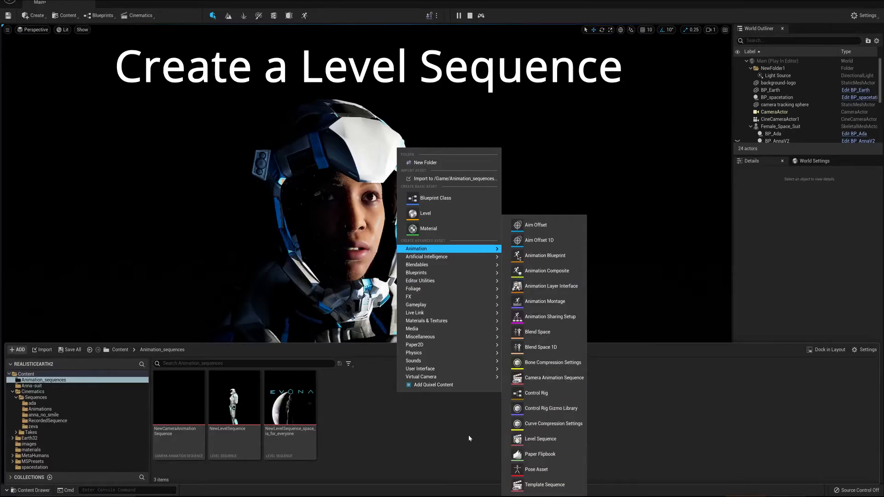
click(351, 418)
Step: Open the NewLevelSequence_space_is_for_everyone sequence and collapse its BP_AnnaV2 and BP_Zeva tracks
double_click(286, 401)
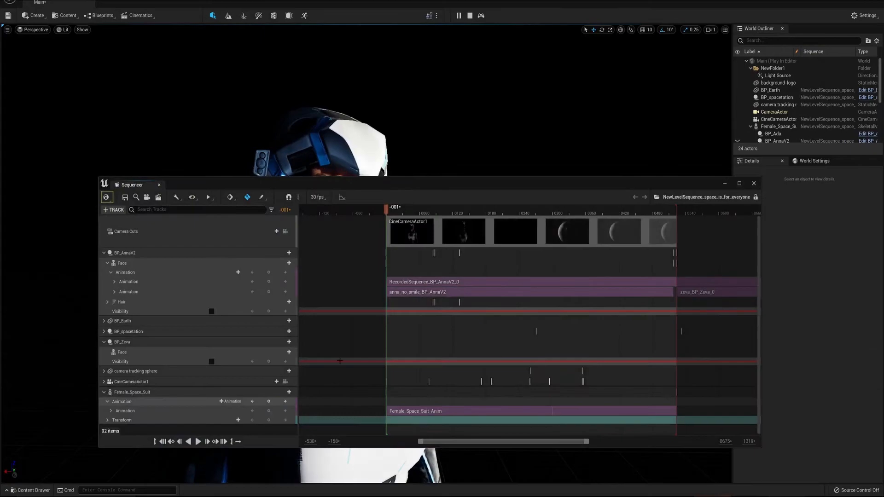
drag(371, 181, 342, 187)
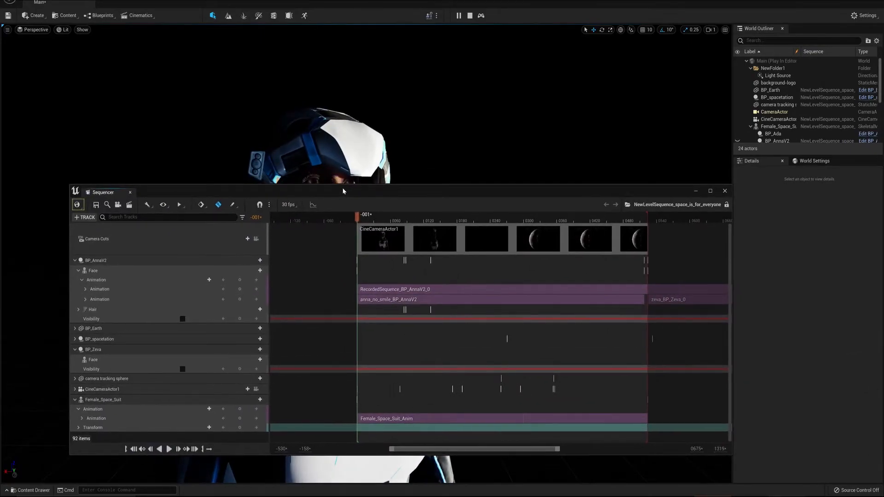
click(75, 260)
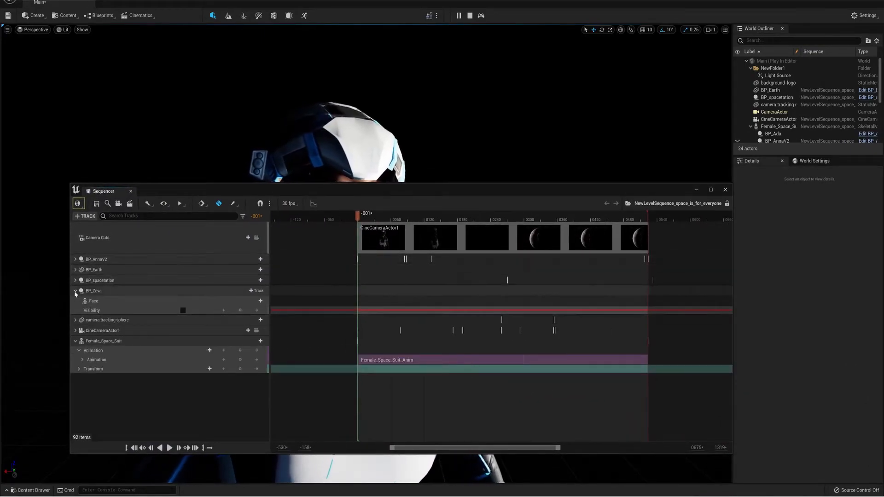
click(75, 291)
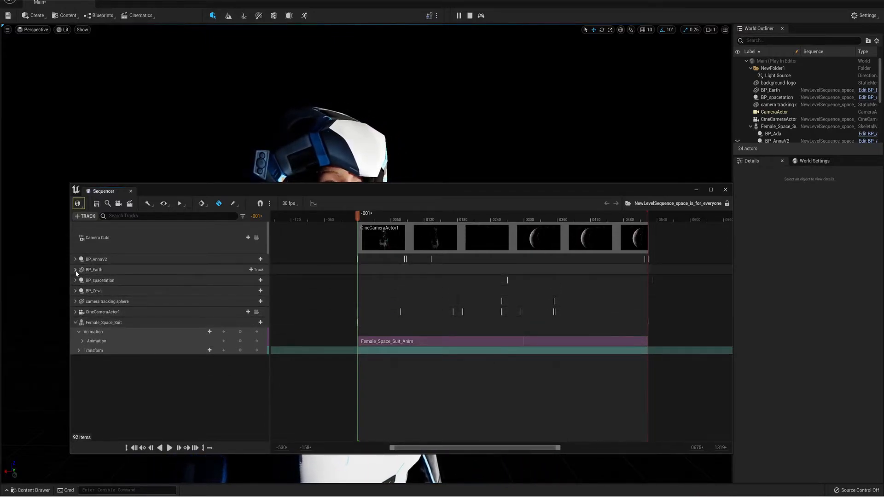
Step: Stop the simulation, close the message log, and move the Sequencer window clear of the character's face
click(469, 16)
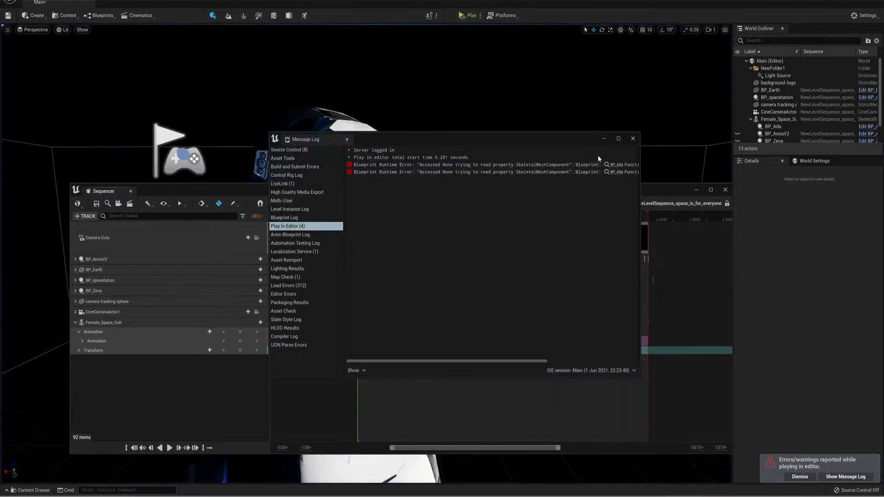
click(633, 139)
drag(628, 187, 562, 317)
Step: Set the Face component of BP_Ada to Use Animation Asset and choose ada_BP_Ada as the animation to play
click(775, 127)
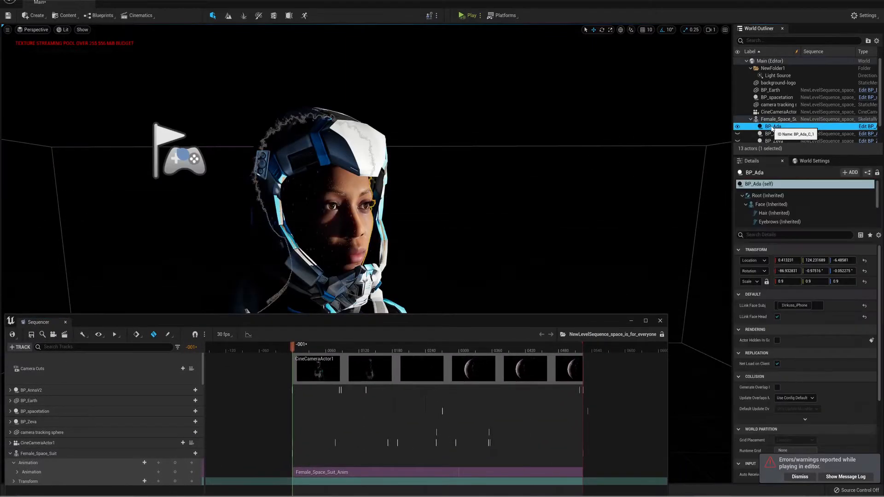
scroll(808, 360, down, 3)
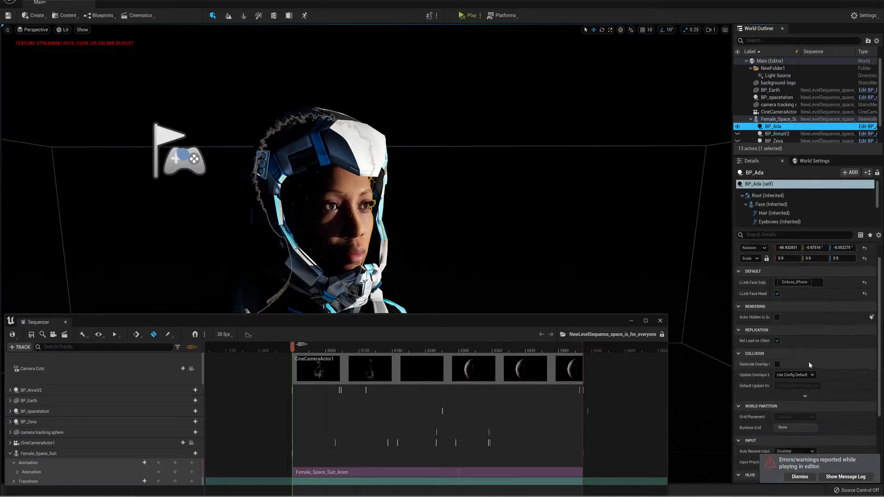
scroll(810, 361, up, 3)
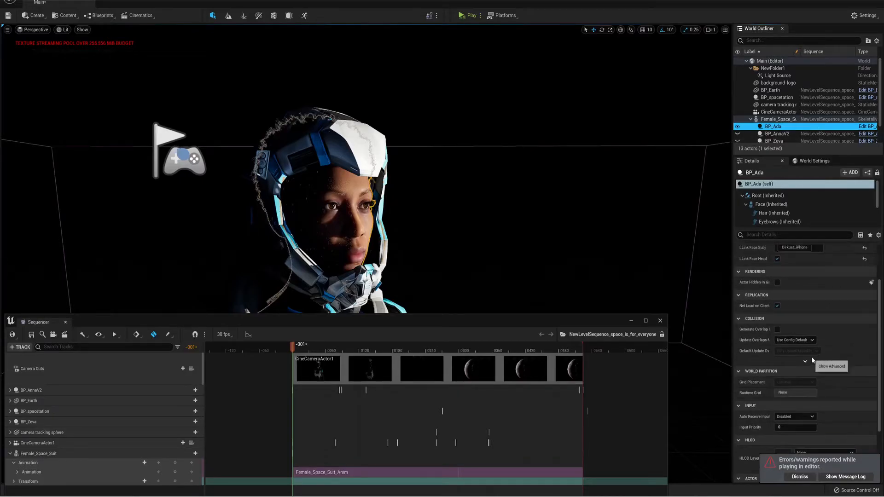
click(771, 204)
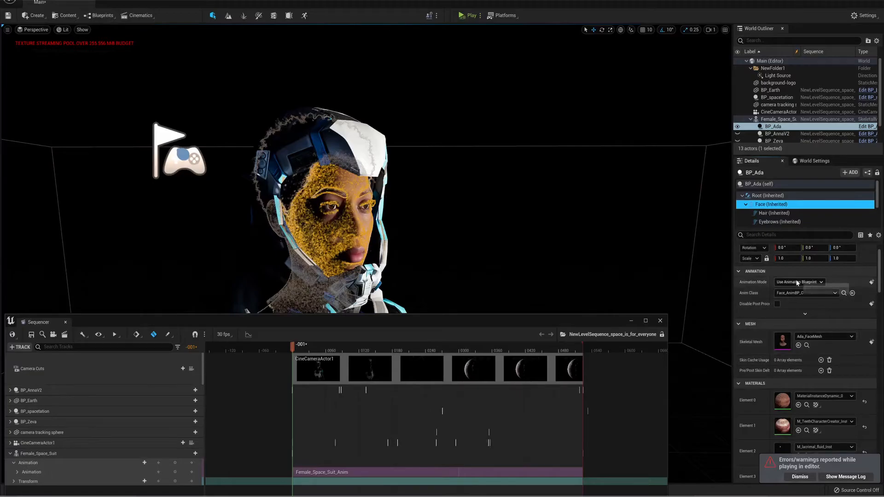
click(800, 282)
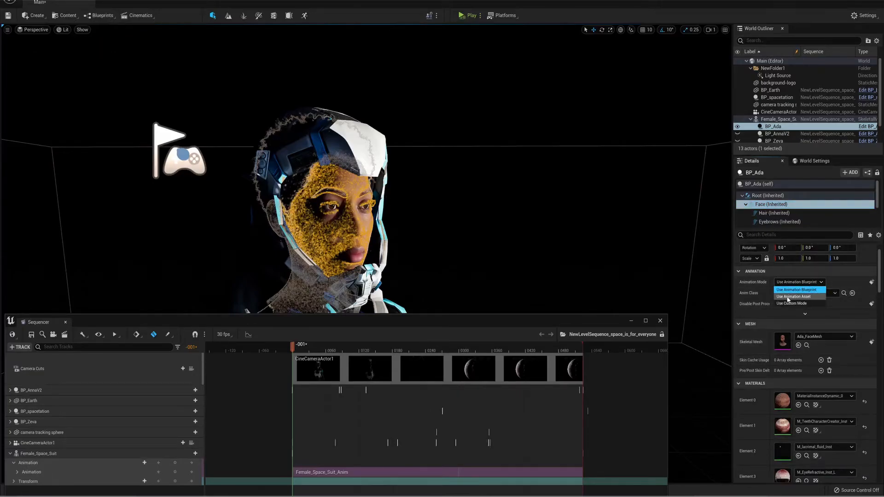
click(814, 296)
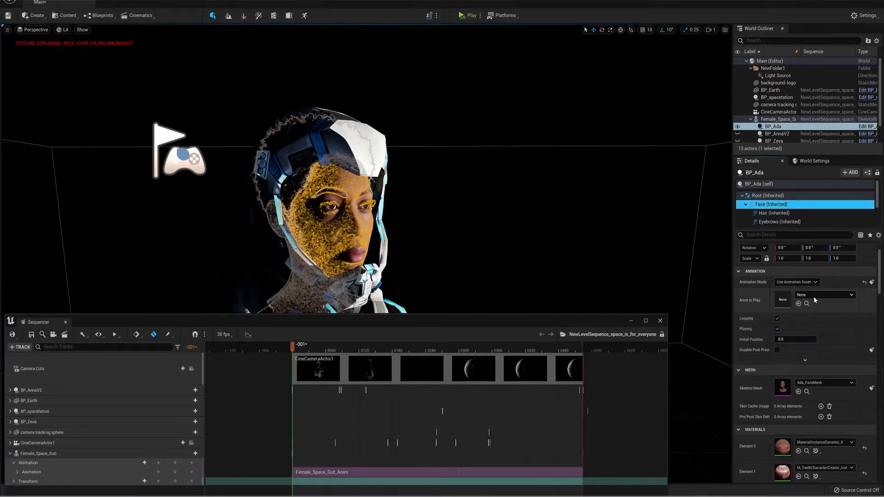
click(814, 297)
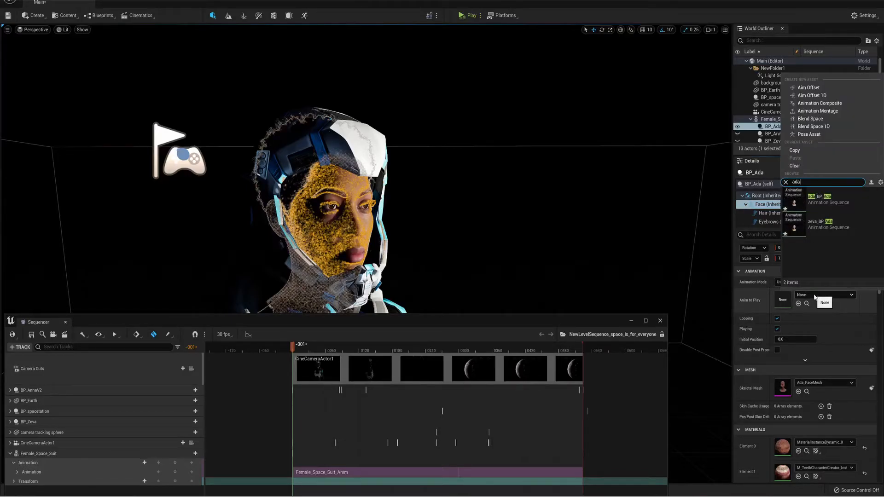
click(818, 201)
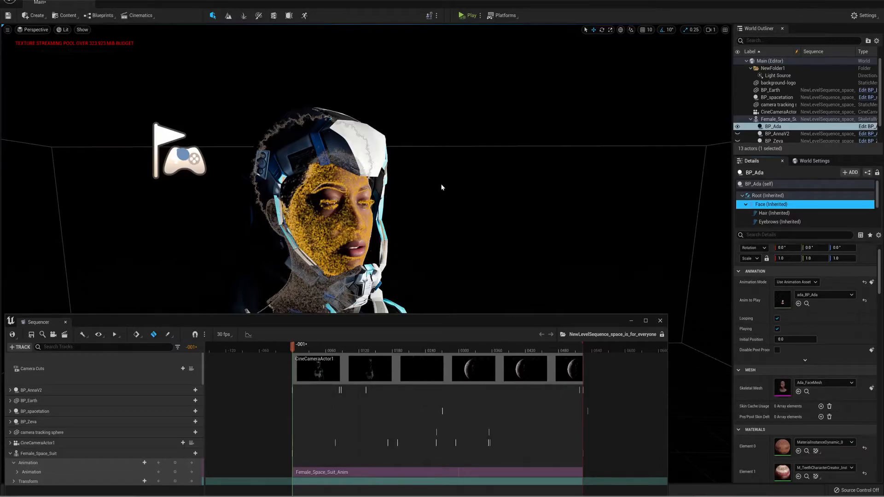
Step: Deselect BP_Ada, simulate the scene to check the recorded facial animation, and stop the simulation
click(405, 156)
click(472, 16)
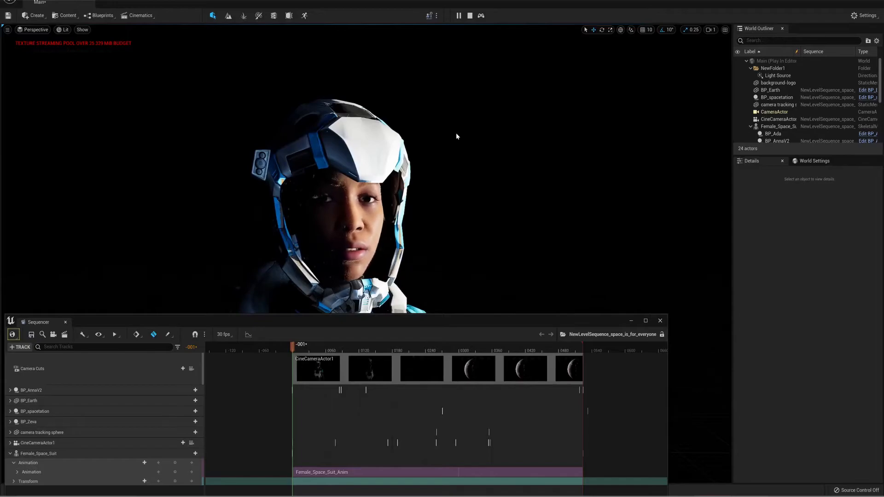
click(470, 15)
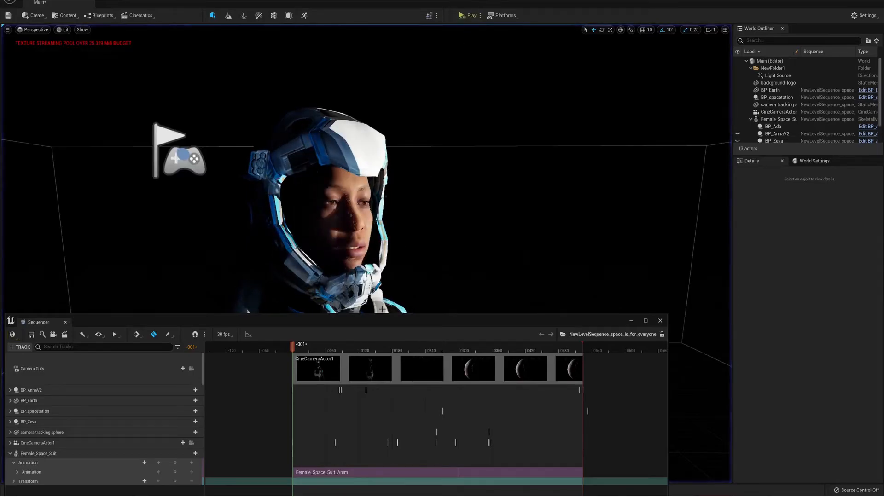
Step: Collapse the Female_Space_Suit track and add the BP_Ada actor to the NewLevelSequence_space_is_for_everyone sequence
drag(390, 317, 465, 193)
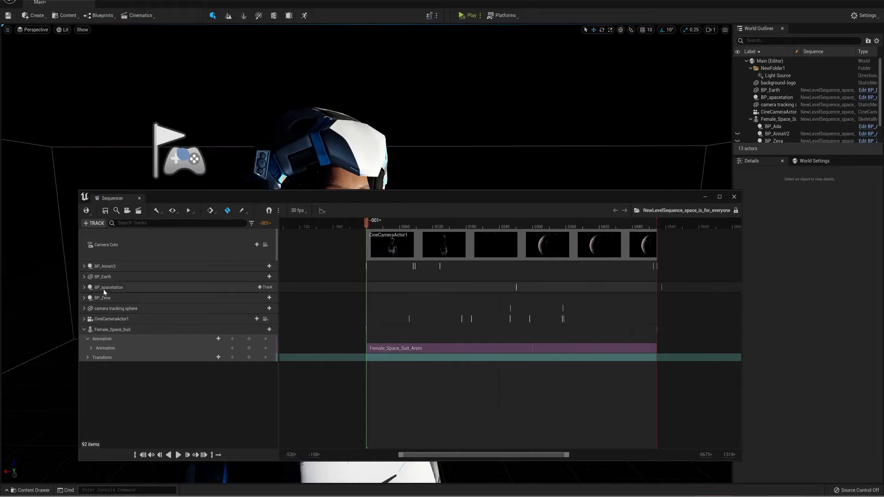
click(84, 330)
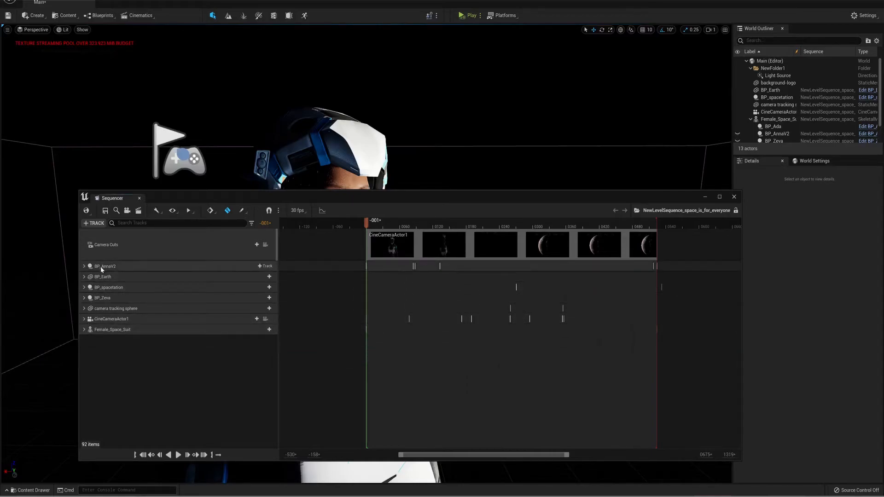
click(773, 127)
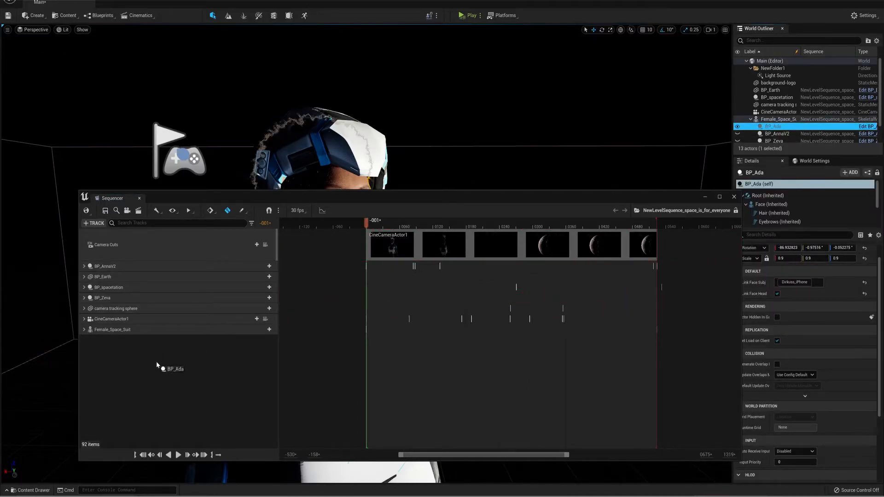
drag(157, 364, 156, 363)
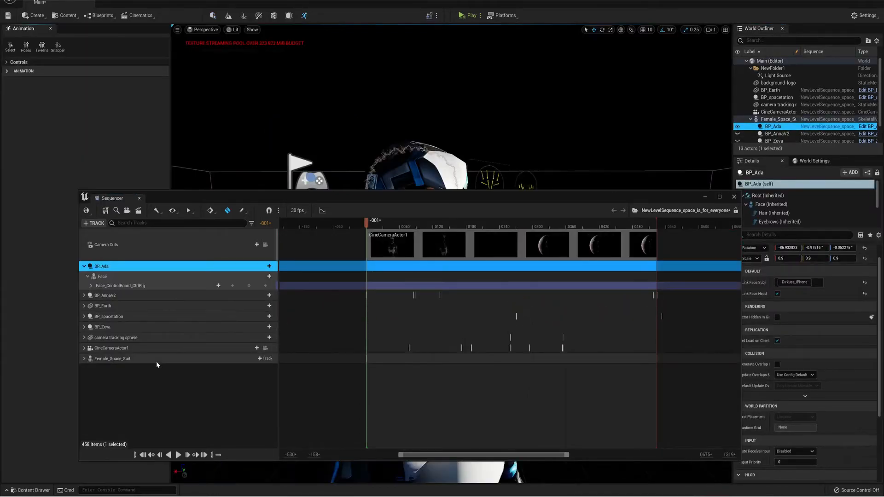
Step: Delete the Face_ControlBoard_CtrlRig track from BP_Ada's Face in the sequence
click(102, 276)
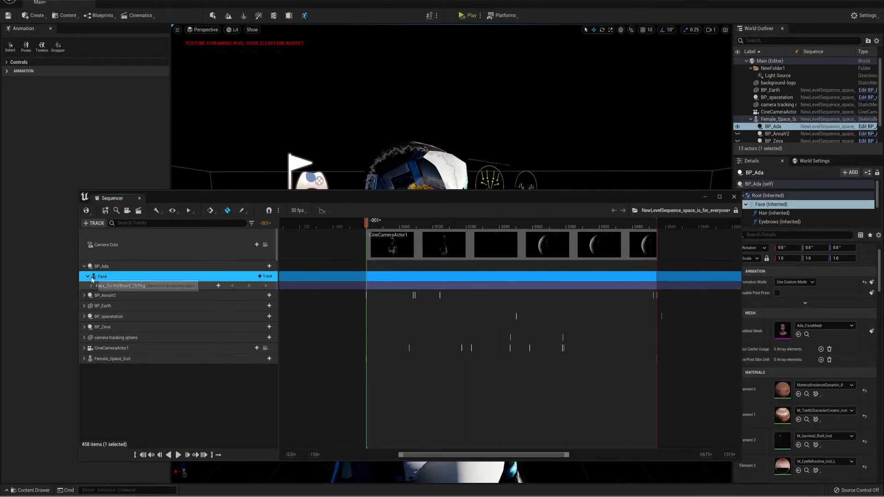
click(87, 277)
click(88, 276)
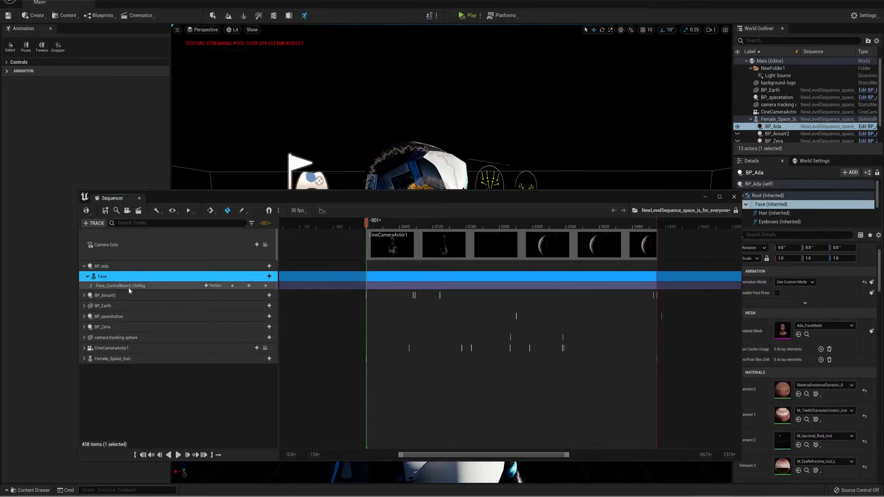
click(163, 285)
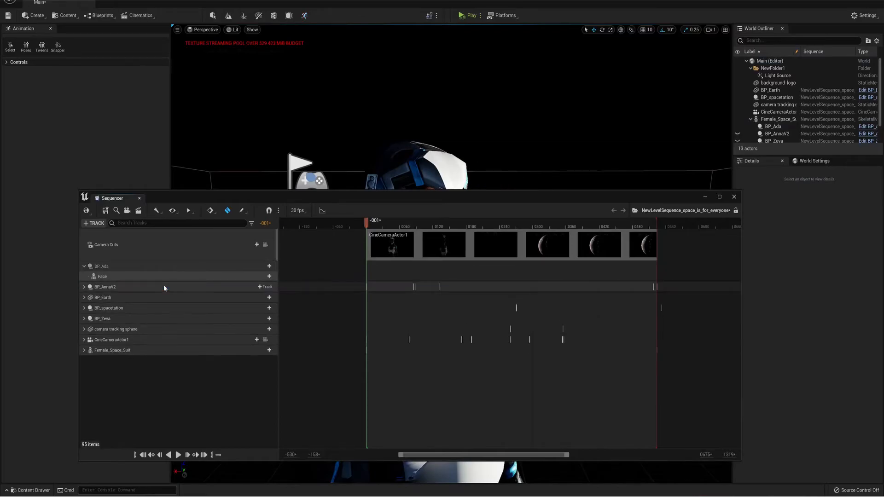
key(Delete)
Step: Add the ada_BP_Ada animation to BP_Ada's Face track and move the Sequencer window away from the face
click(264, 277)
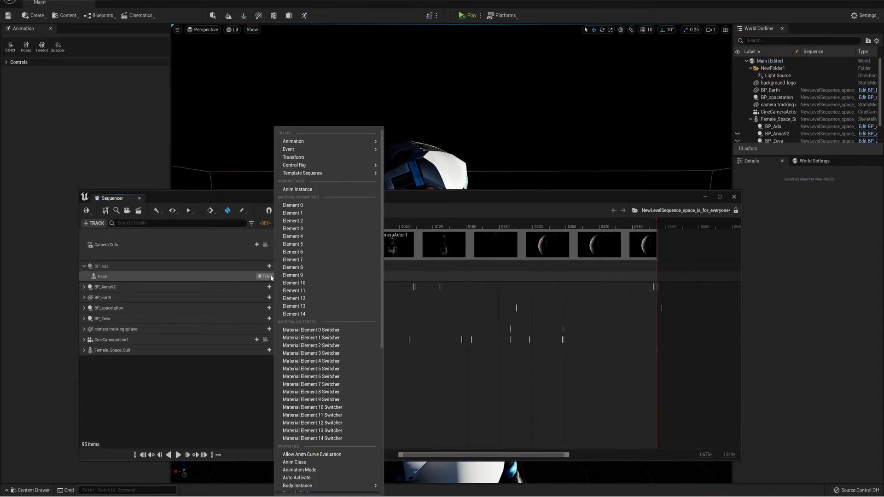
mouse_move(326, 145)
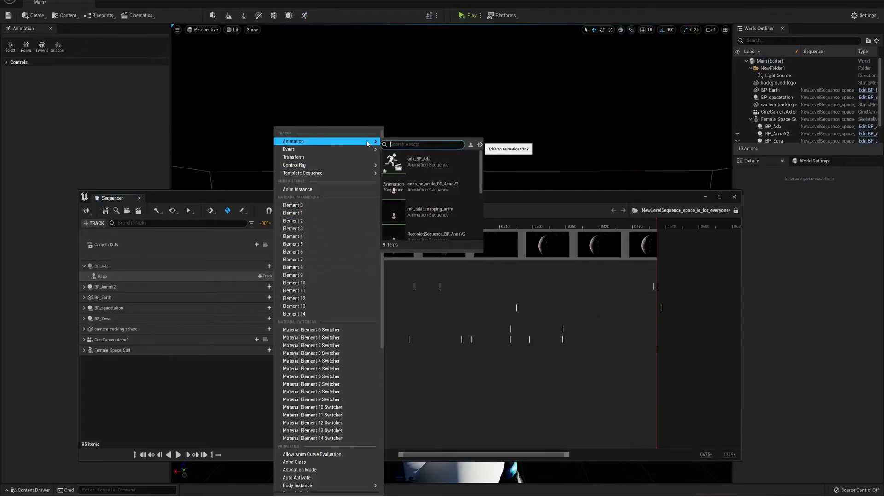
click(402, 160)
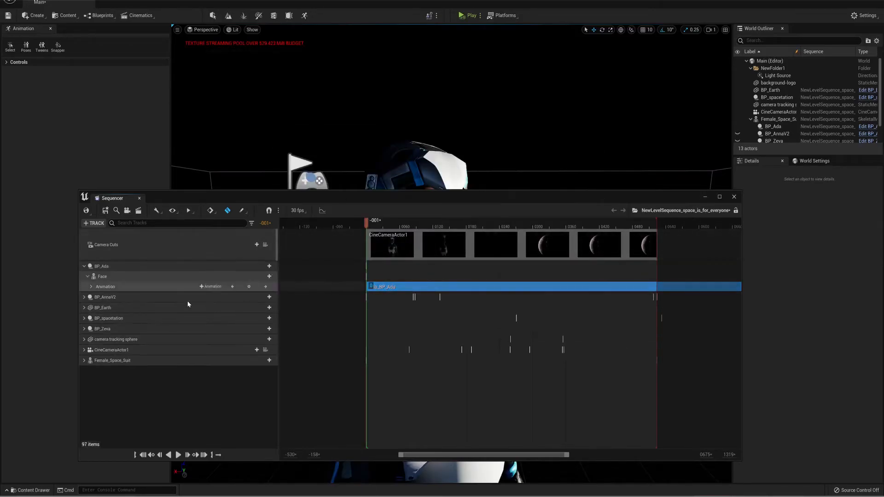
drag(374, 197, 358, 317)
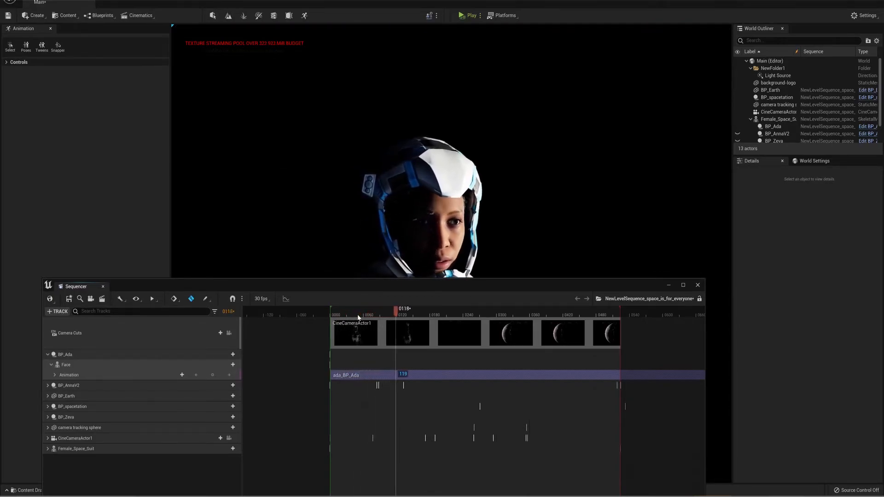
Step: Preview the sequence briefly, pilot CineCameraActor1, and return the playhead to near the start of the timeline
key(space)
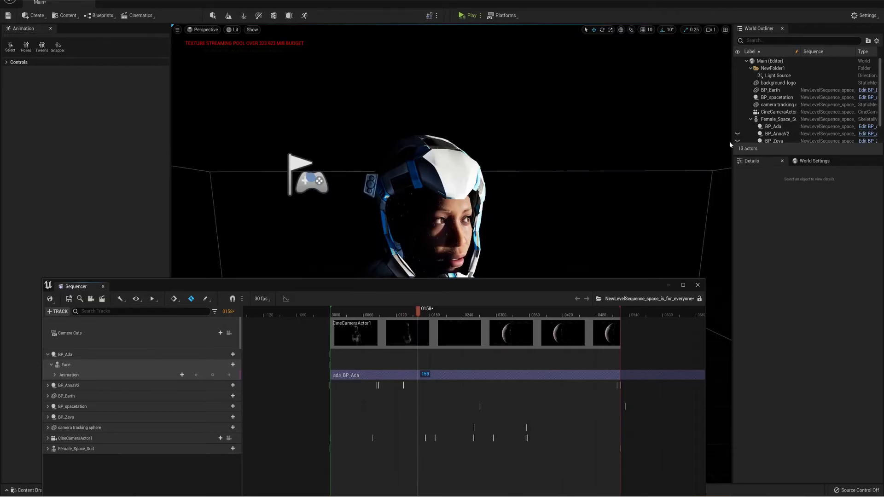
right_click(773, 115)
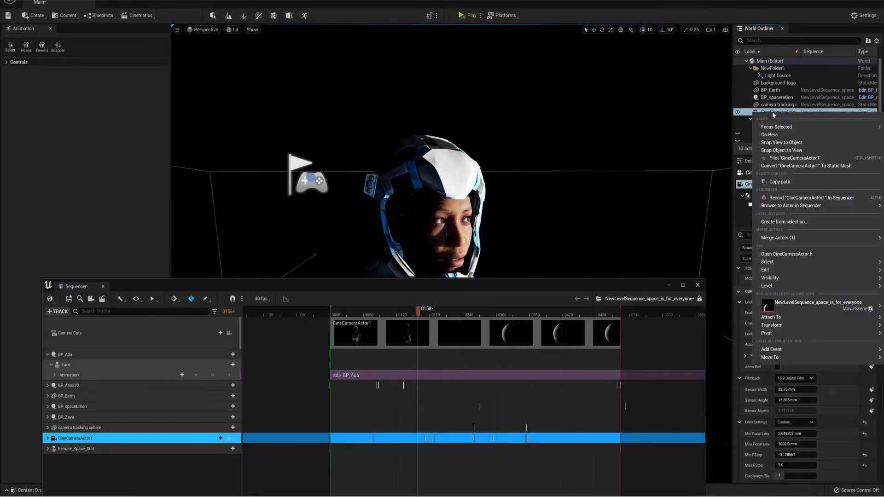
click(789, 158)
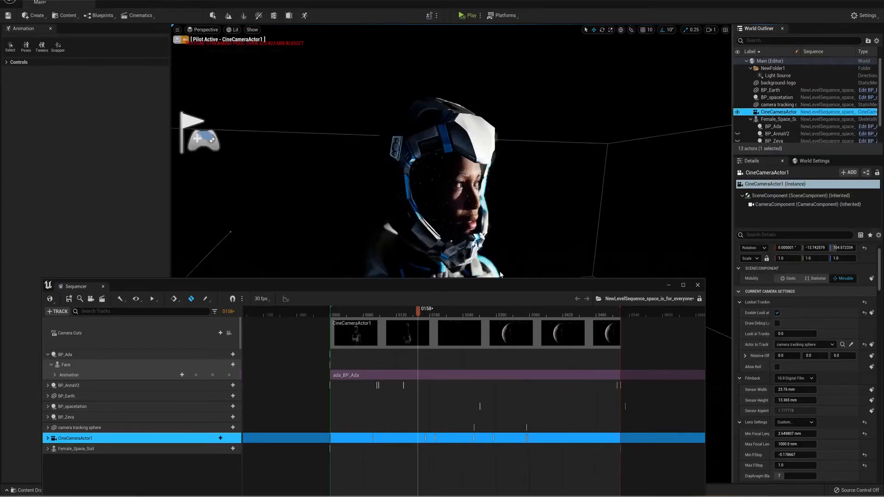
drag(372, 313, 338, 316)
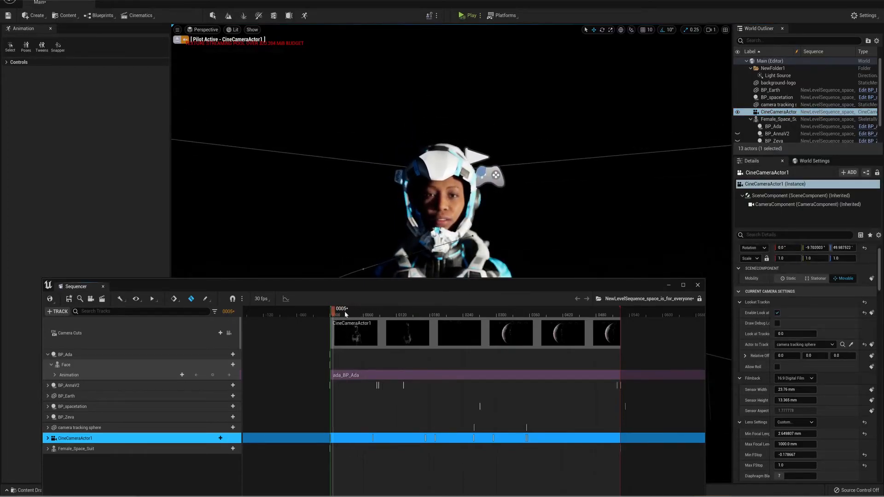
Step: Move the Sequencer window clear of the viewport and play the sequence through the piloted camera in game view
drag(436, 286, 428, 496)
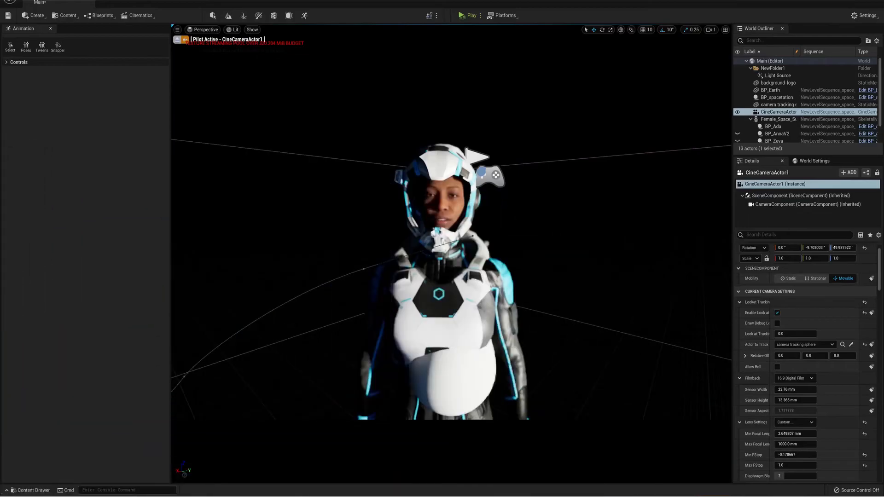
key(g)
key(space)
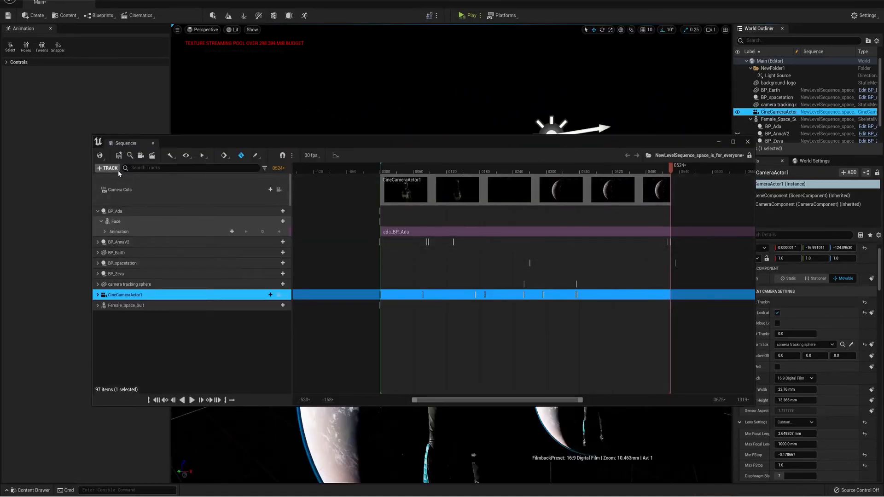
Step: Open the render movie settings for the sequence and remove "zeva" from the output filename format
click(97, 295)
click(98, 296)
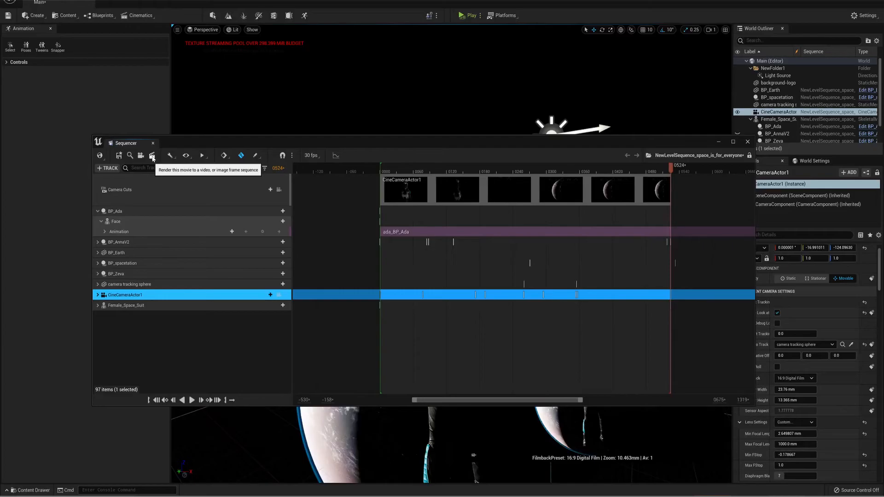
click(152, 157)
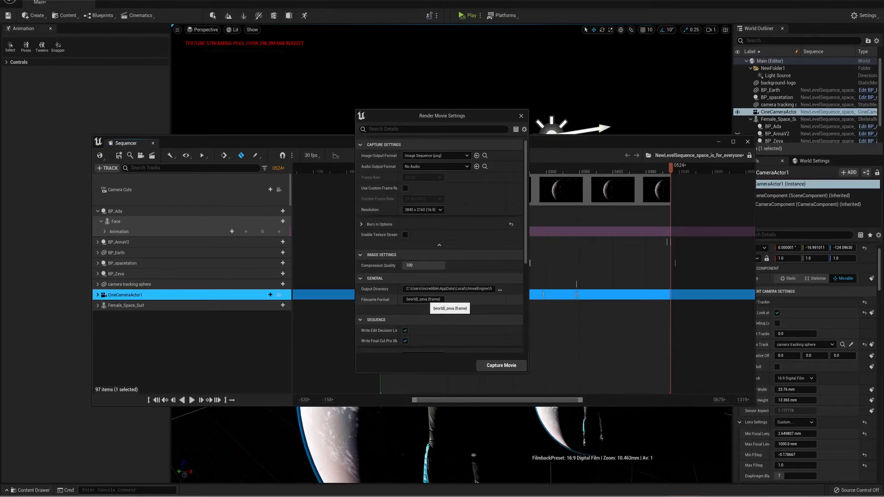
click(425, 299)
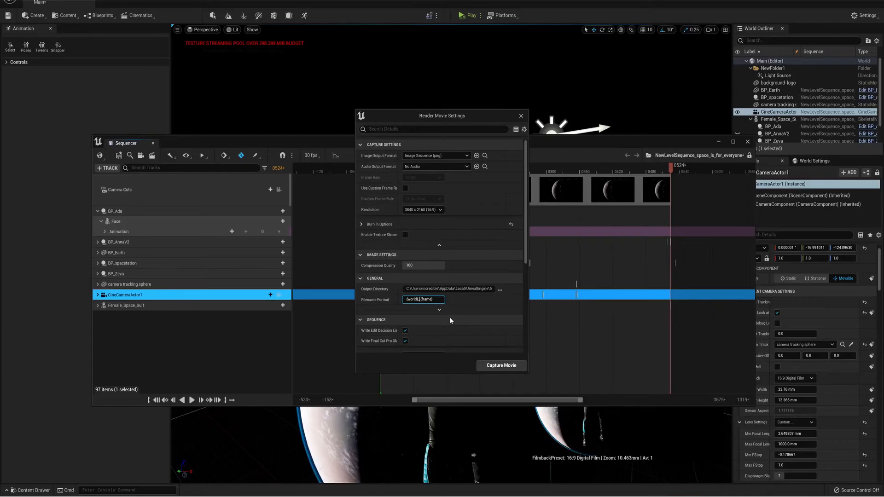